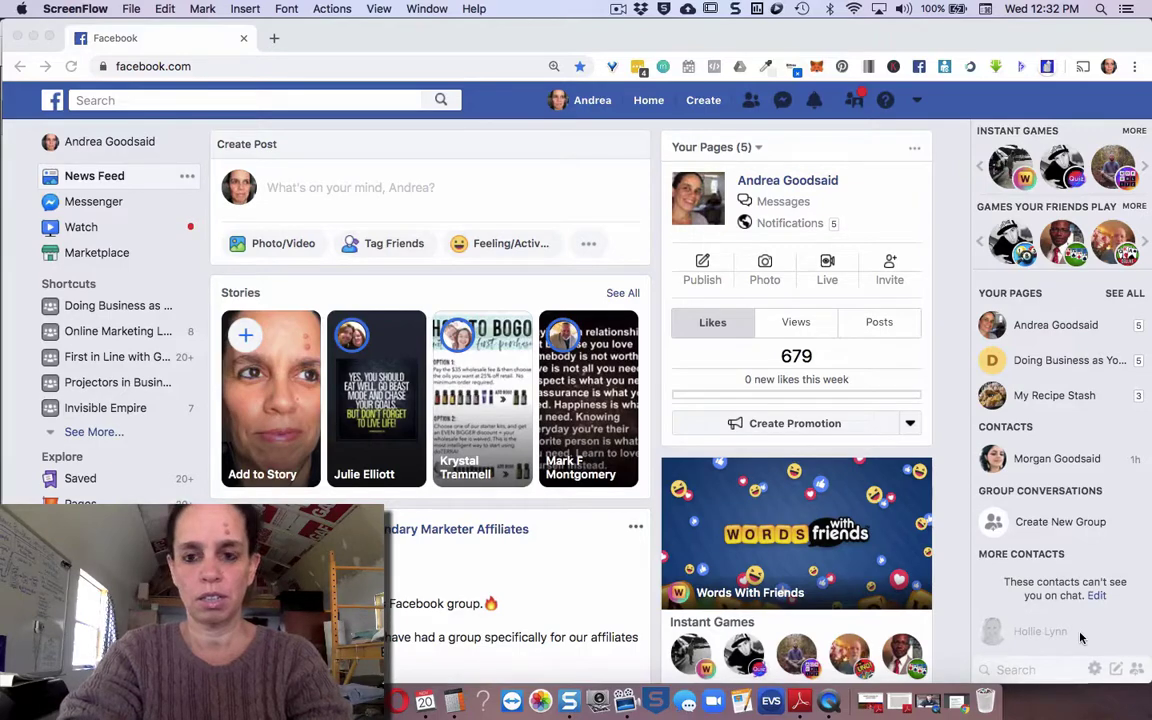
Bring the browser forward and zoom the Facebook home feed page to 125%.
left_click(954, 633)
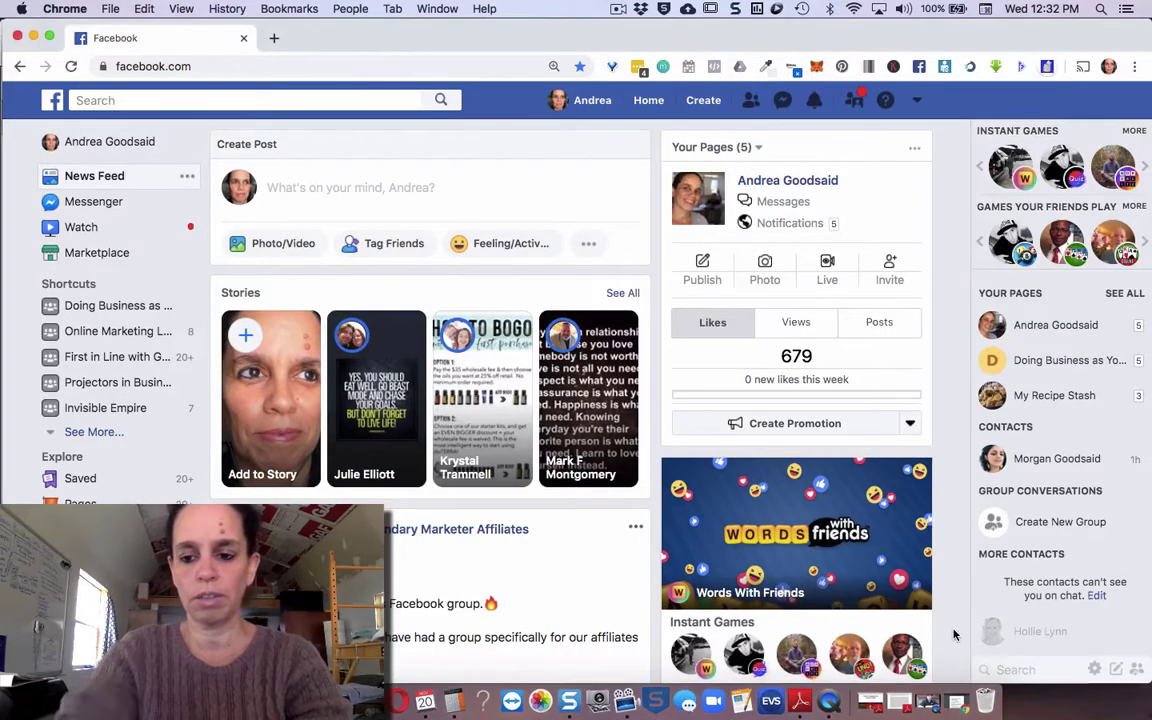
key("super+equal")
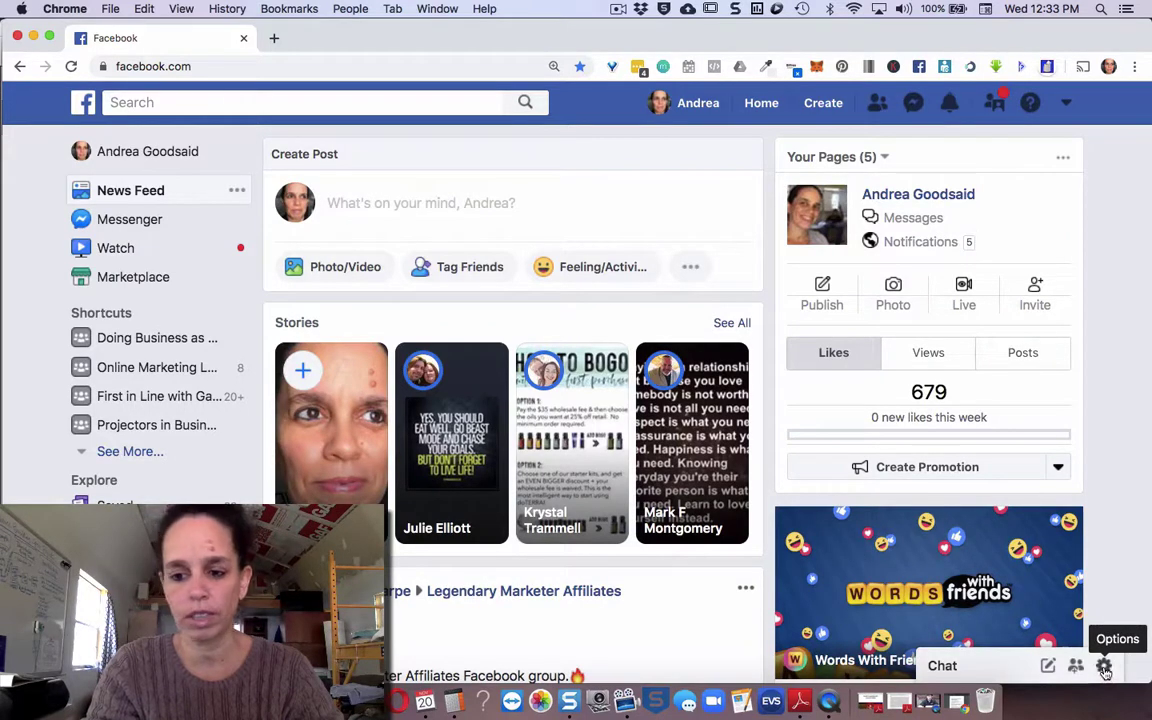
Open the chat Options menu from the gear icon on the Chat bar.
left_click(1104, 666)
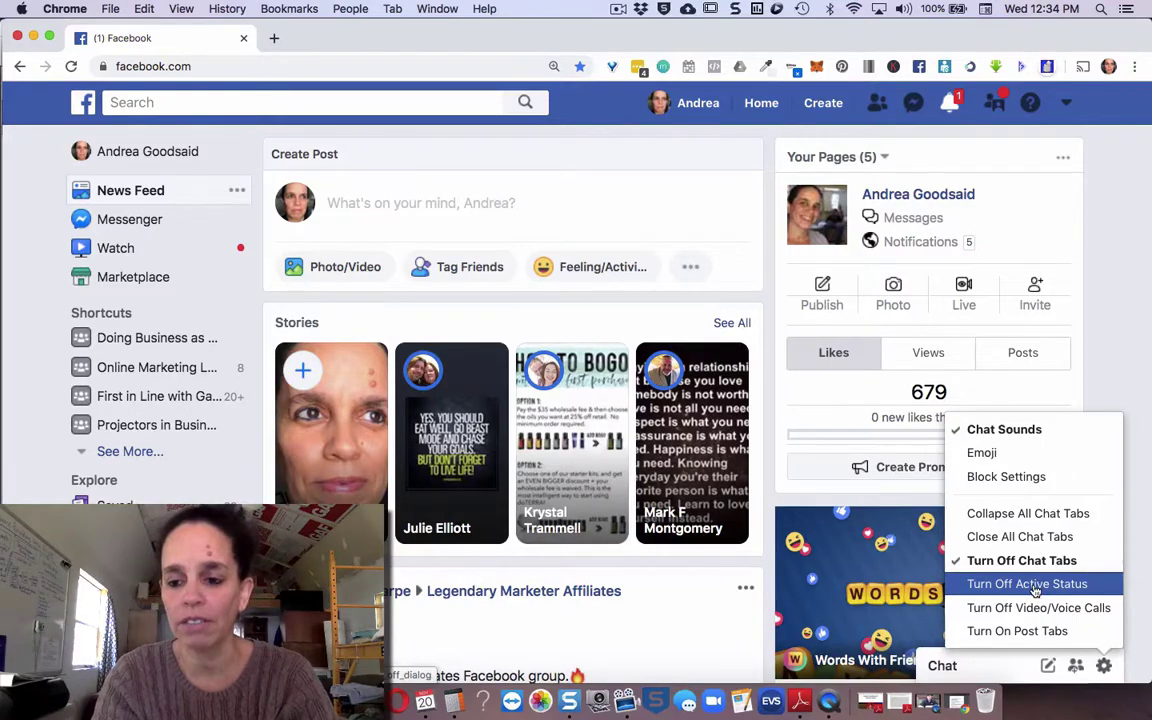
Turn off chat active status for everyone except three chosen contacts and confirm with Okay.
left_click(1035, 591)
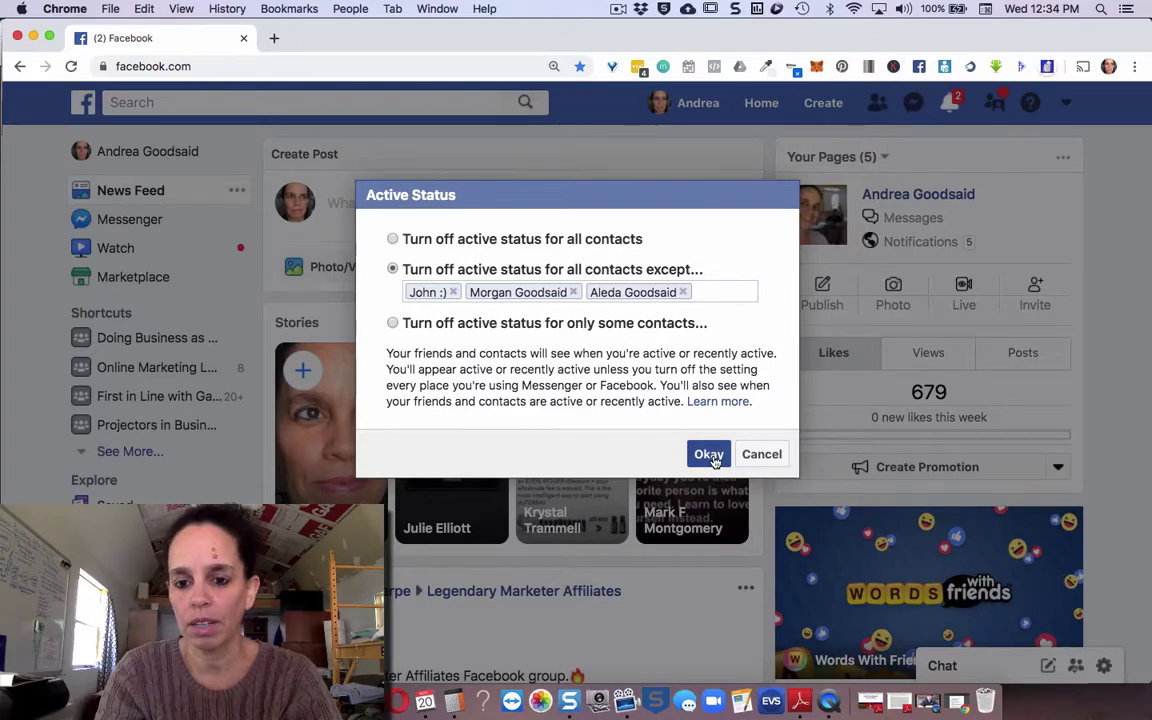
left_click(709, 456)
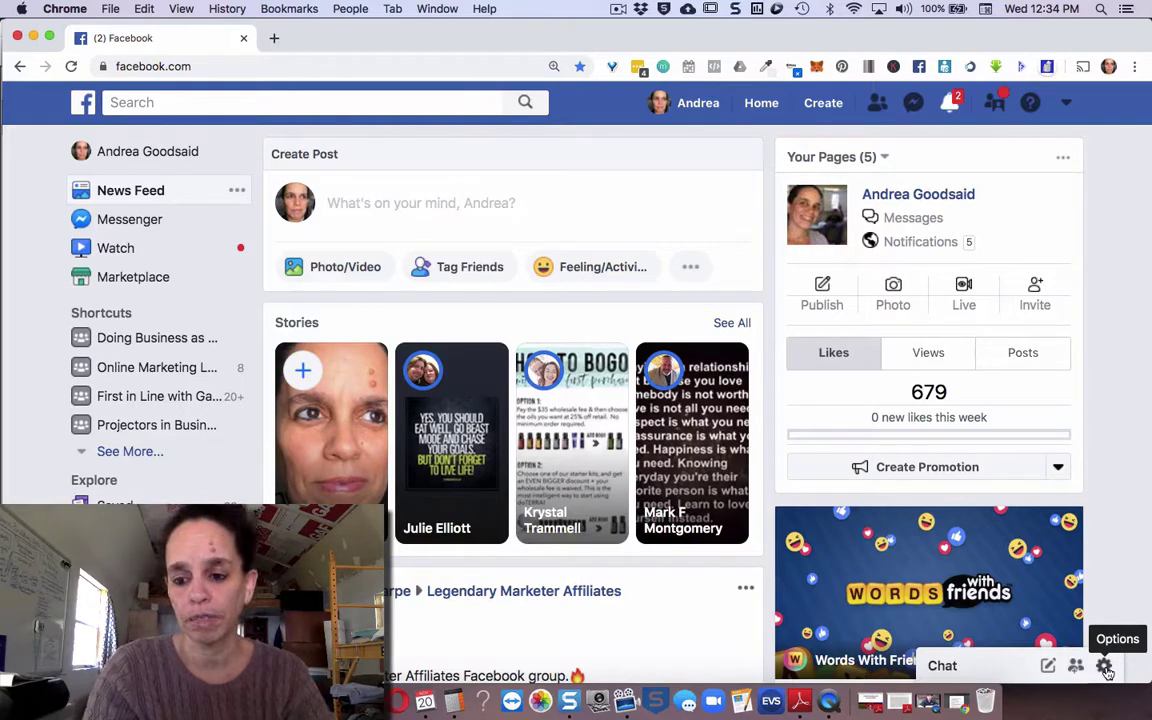
Reopen the chat Options menu from the Chat bar's gear icon.
left_click(1105, 667)
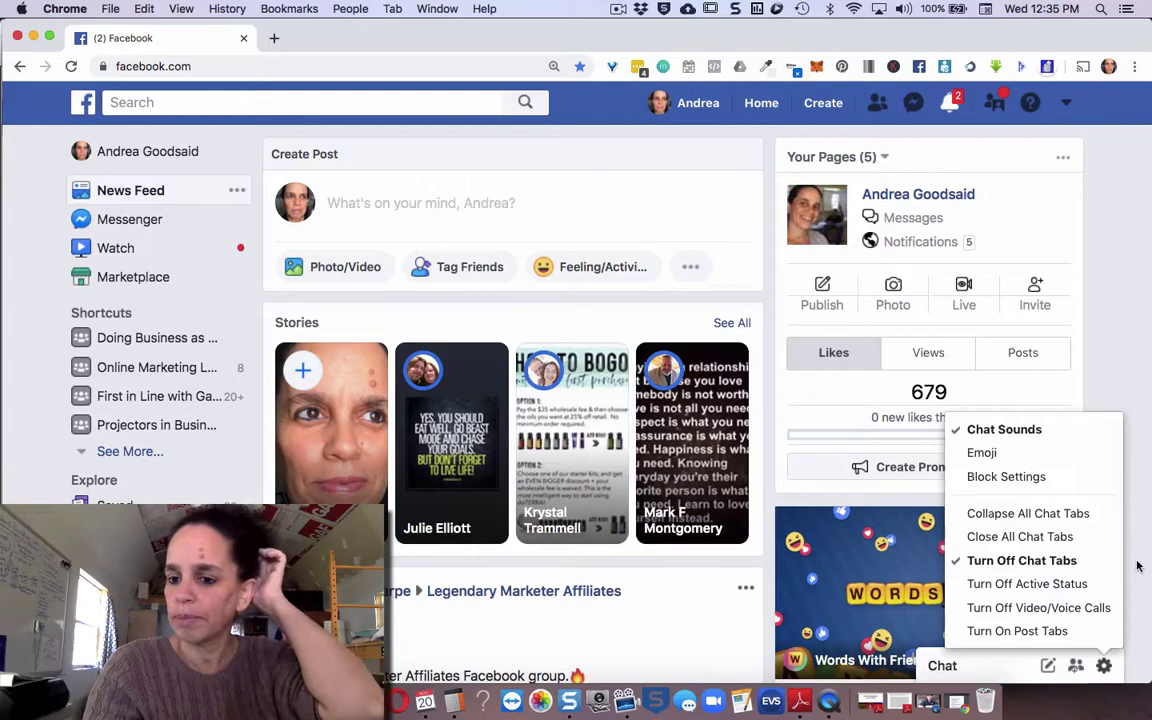
Close the chat menu, then view and dismiss the new notifications from the bell.
left_click(1136, 566)
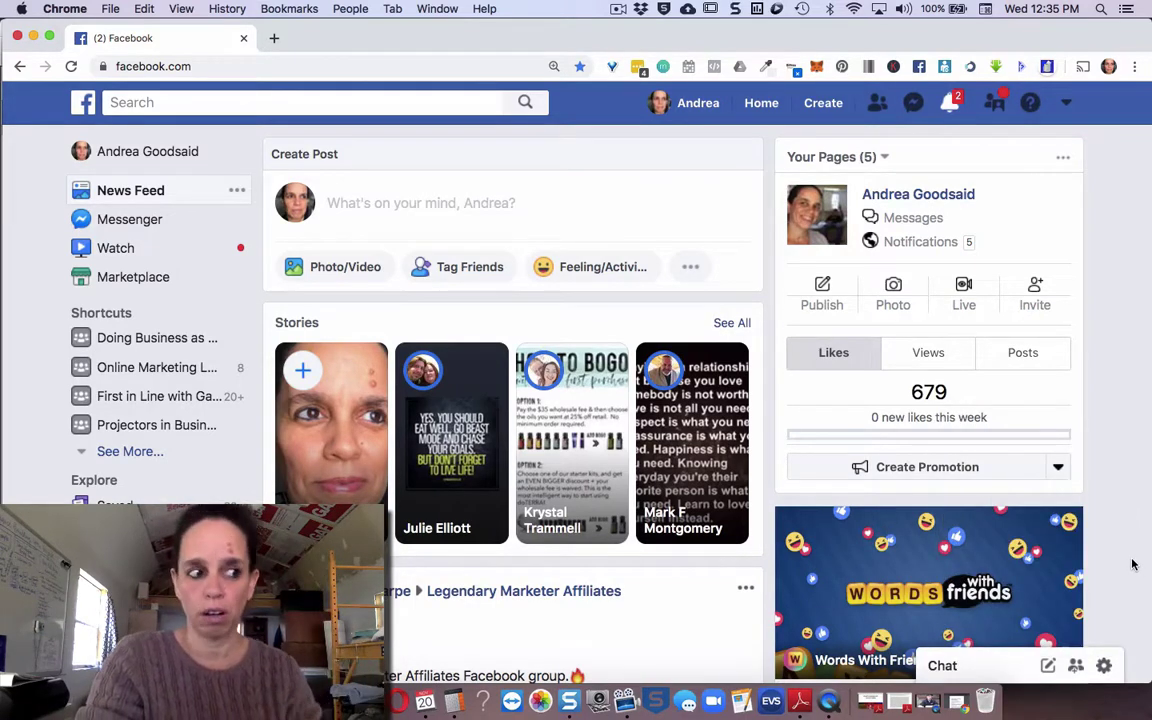
left_click(952, 108)
left_click(1105, 213)
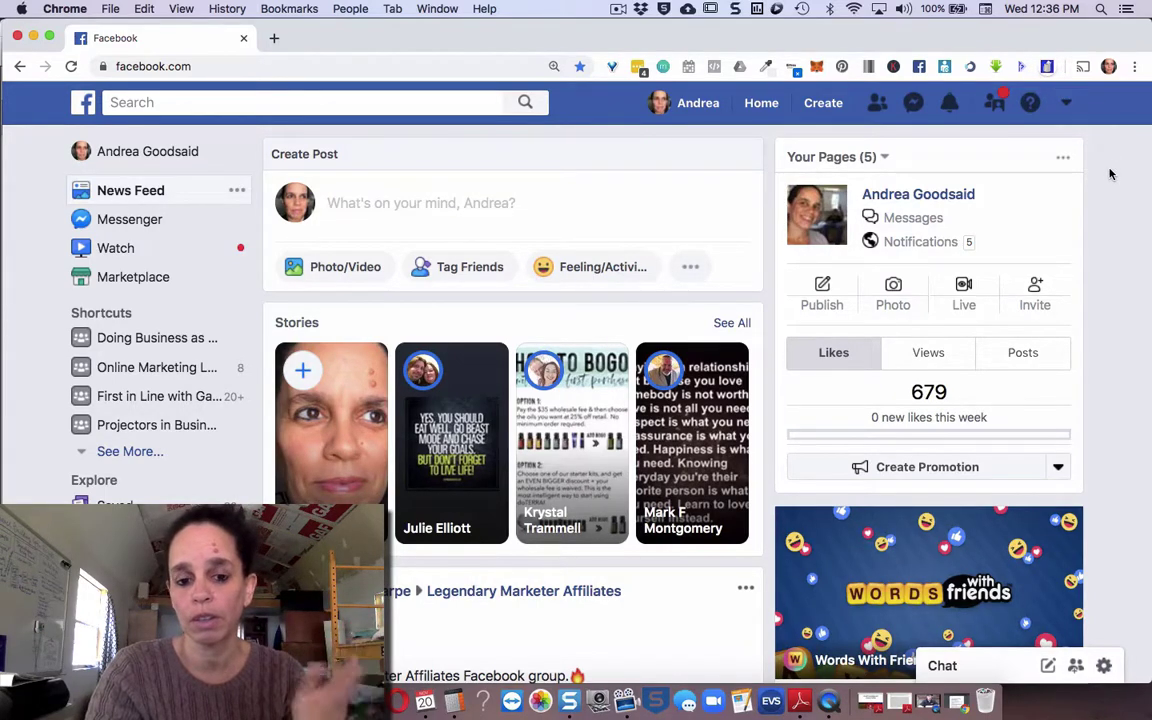
scroll(632, 481, "down", 1)
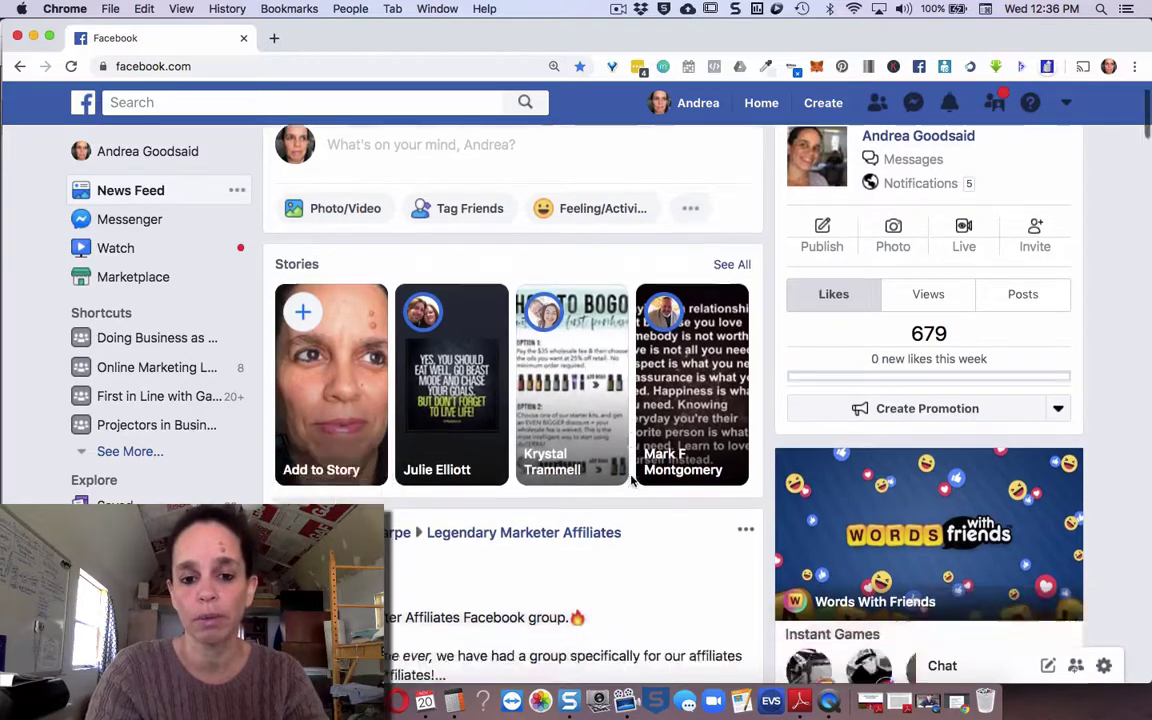
scroll(632, 481, "down", 20)
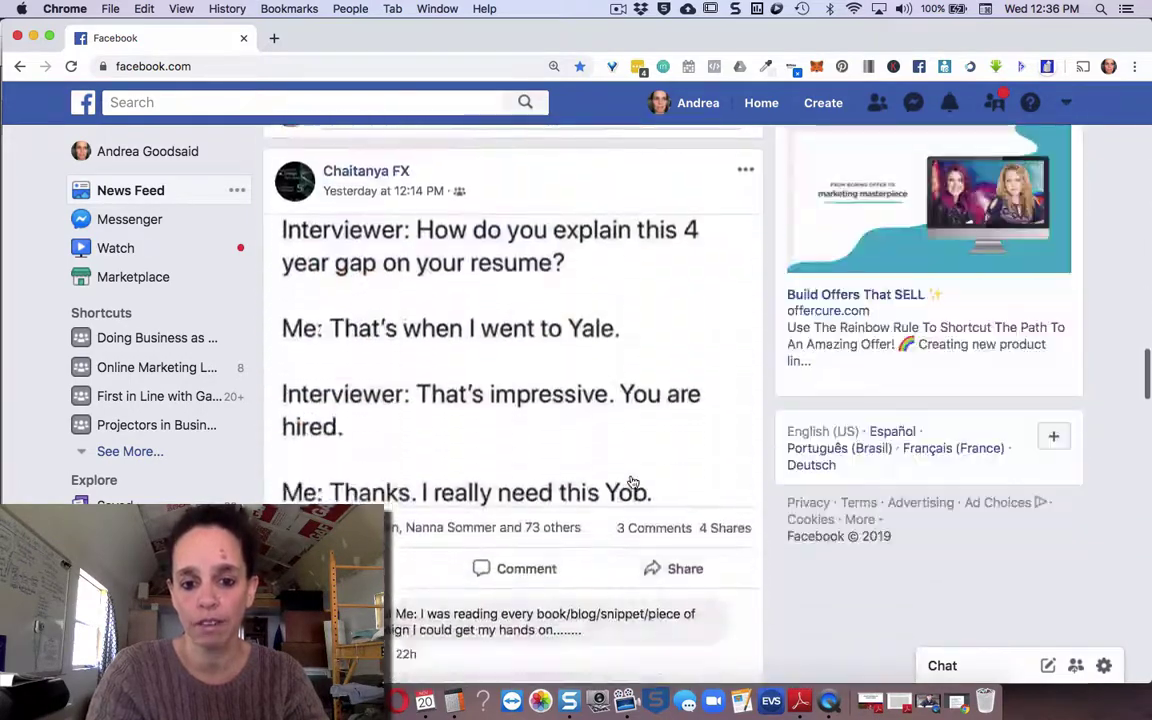
scroll(632, 481, "down", 20)
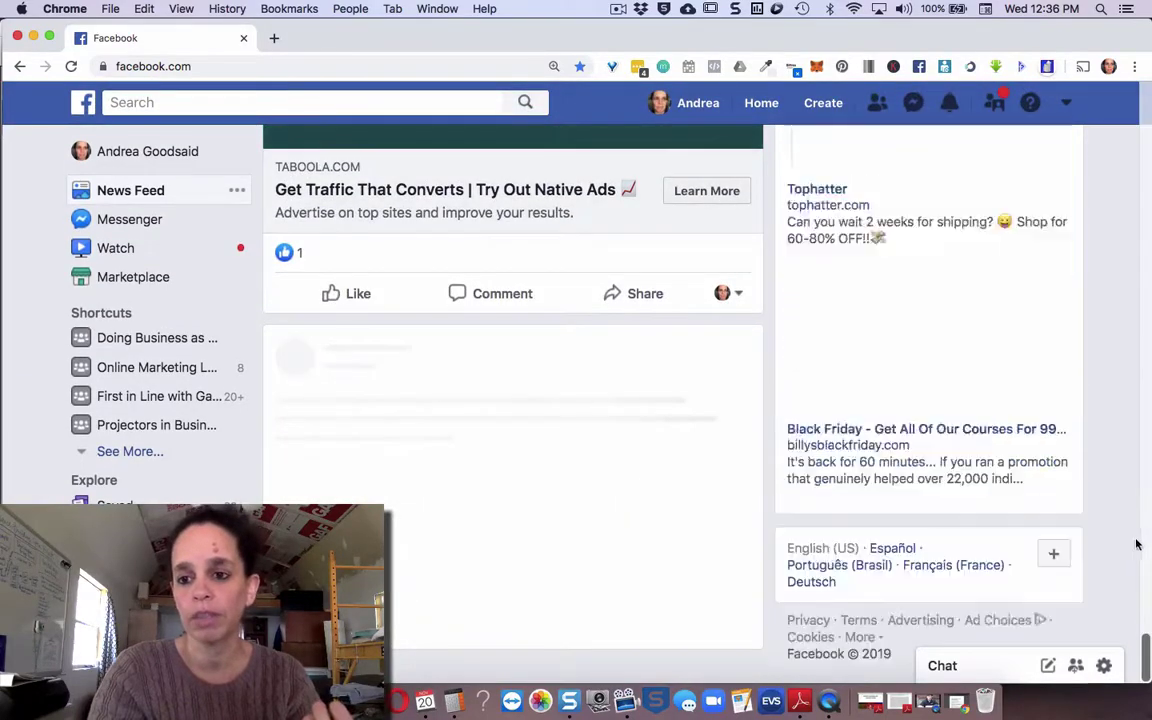
scroll(1115, 498, "down", 15)
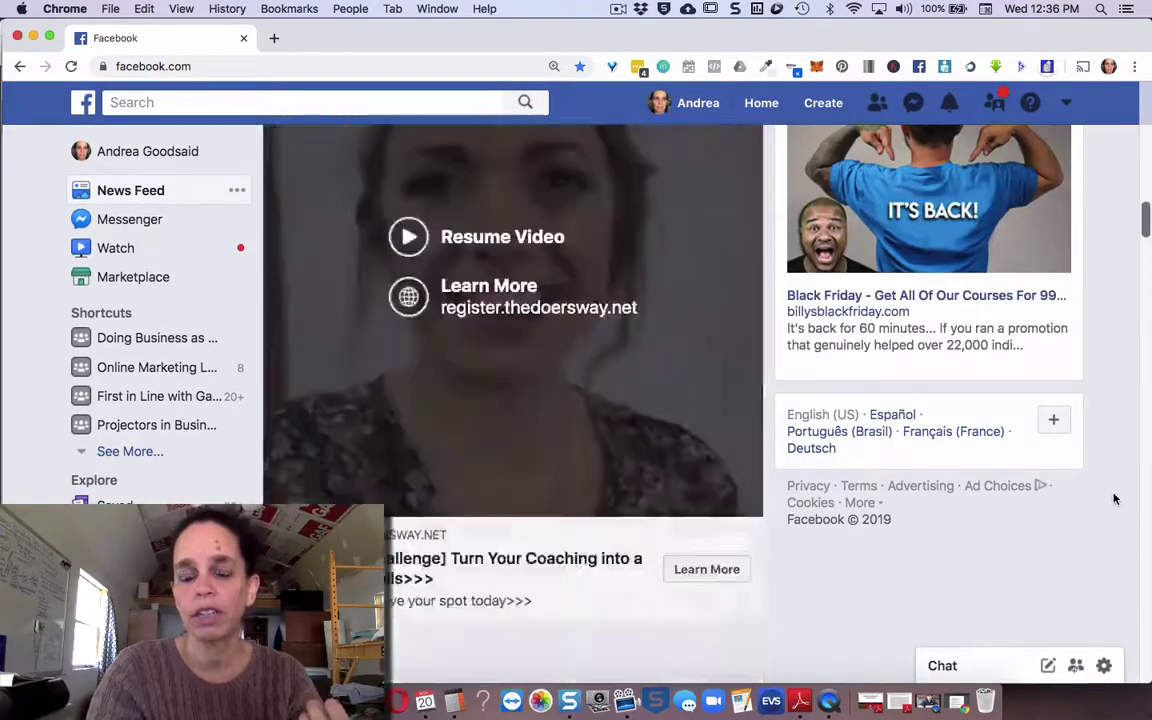
scroll(1115, 498, "up", 20)
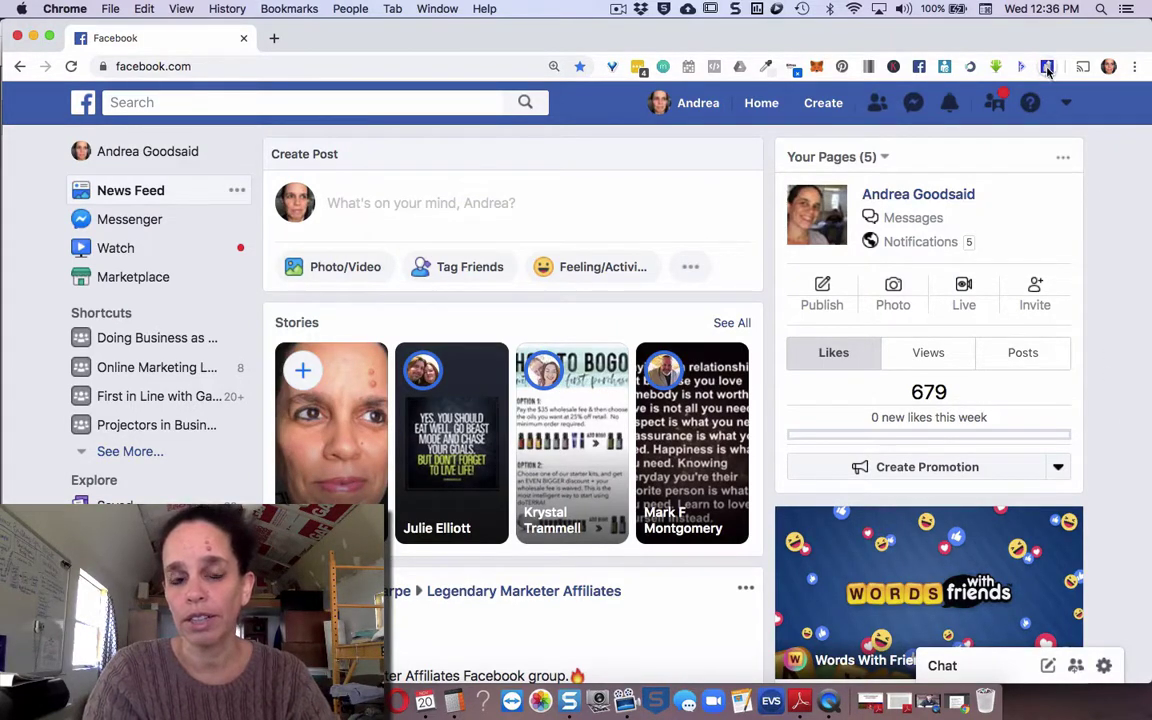
In a new tab, search Google for 'feed eradicator chrome' using the address-bar suggestion.
left_click(274, 39)
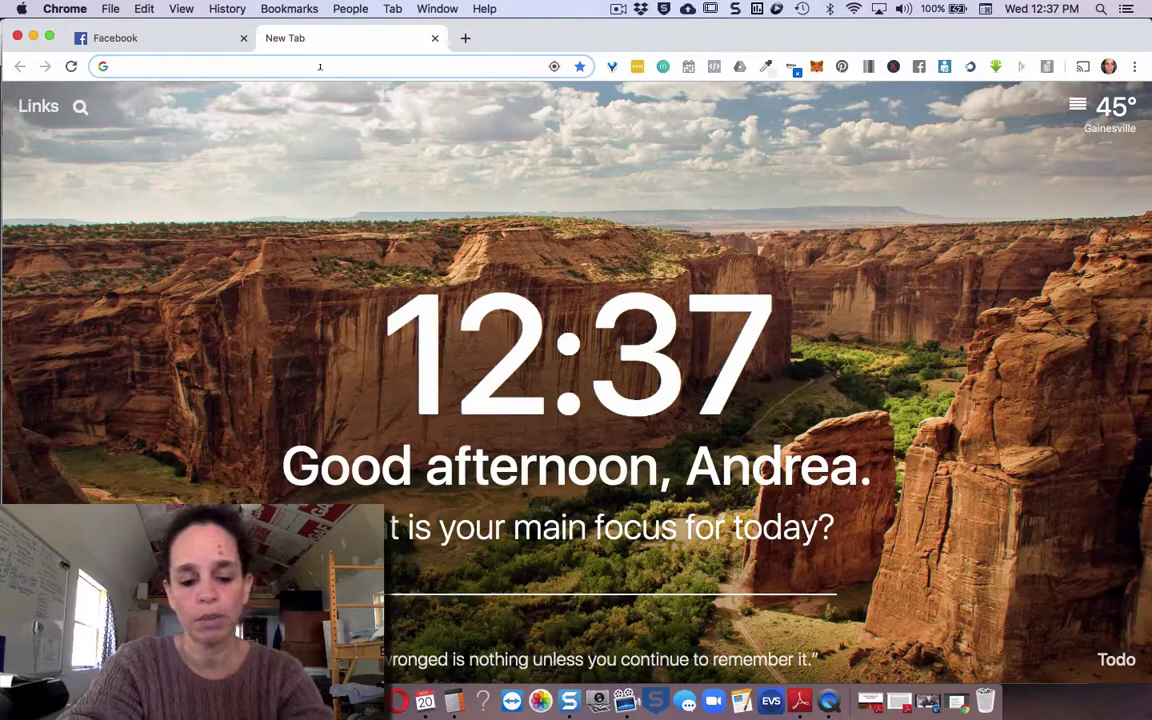
type("f")
key("BackSpace")
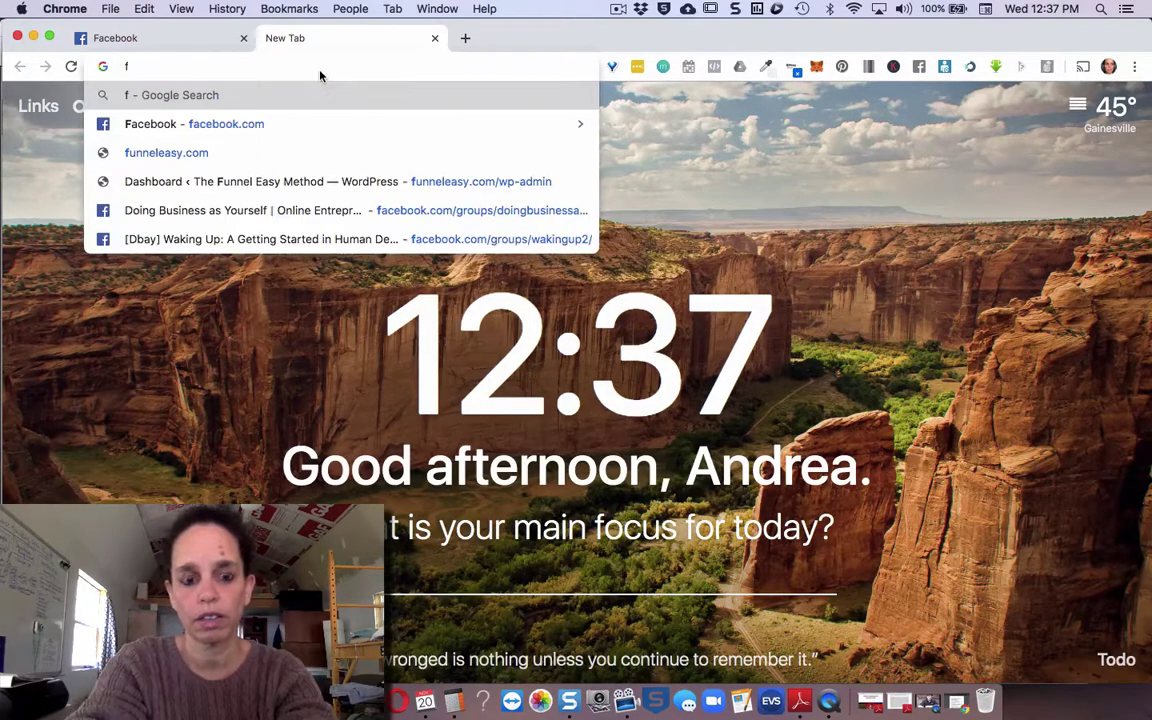
type("eed")
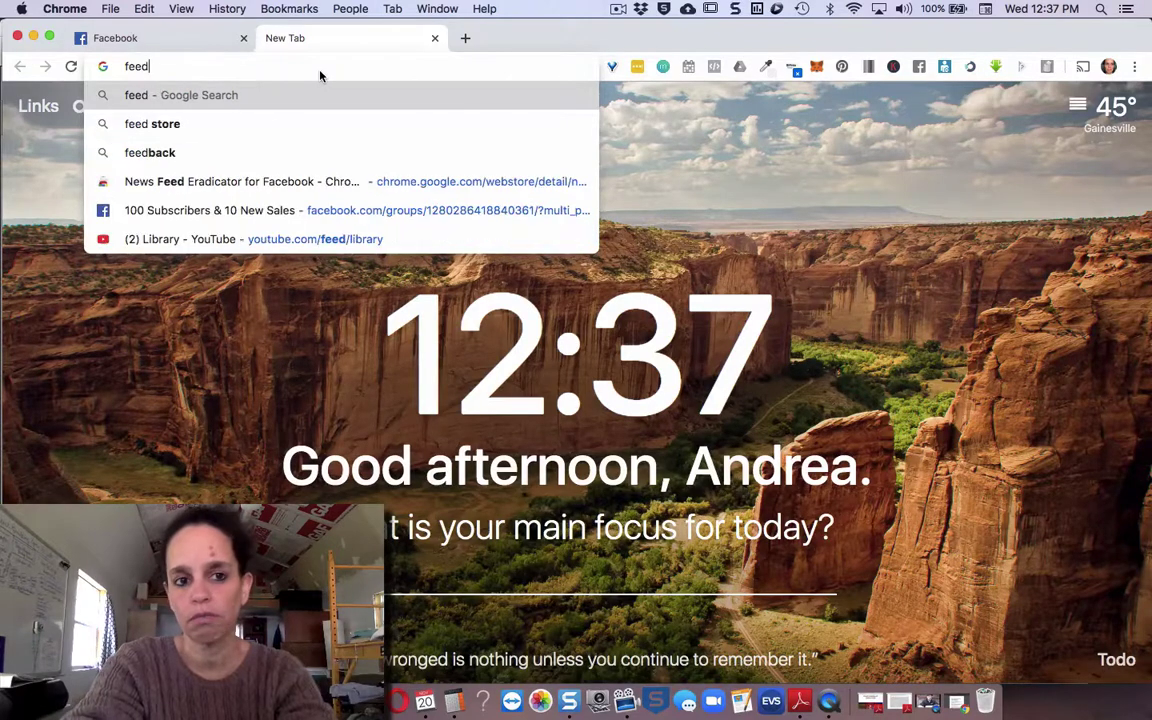
type(" e")
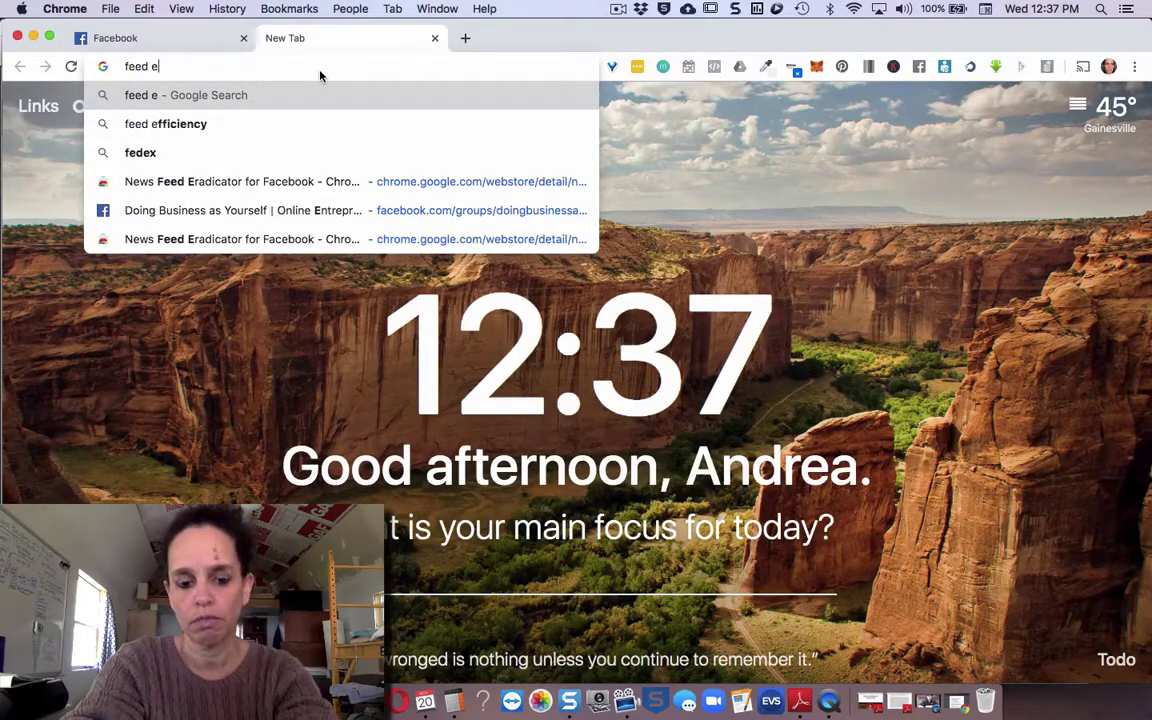
type("ra")
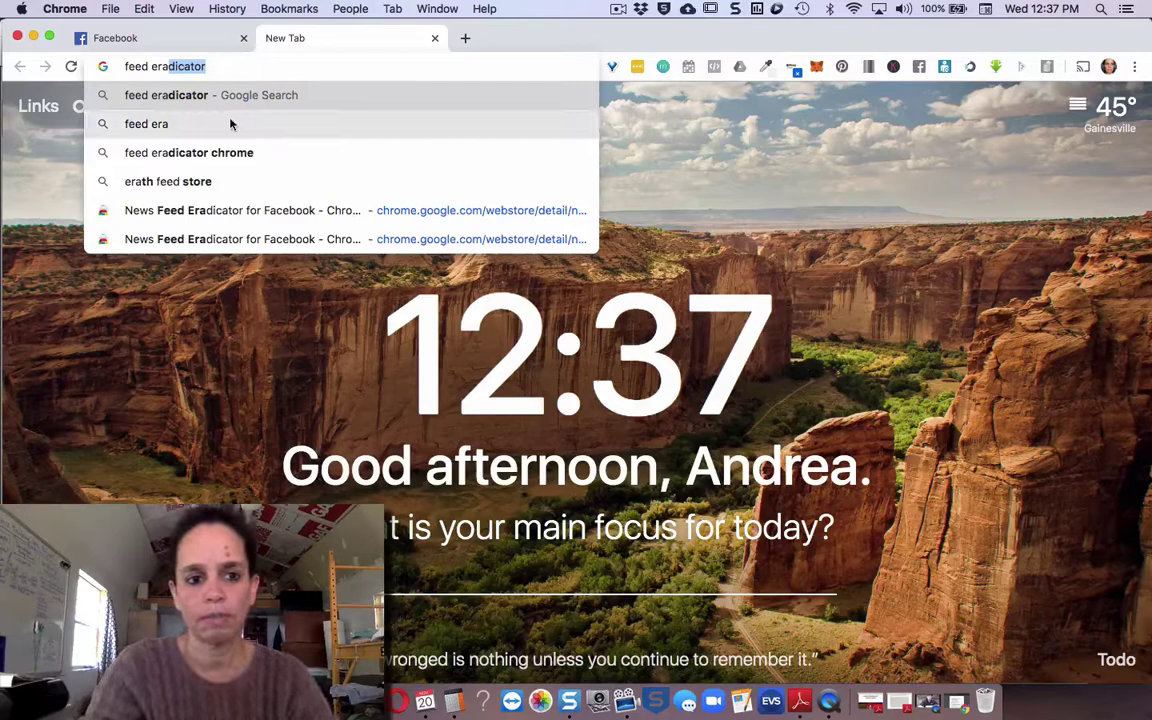
left_click(219, 152)
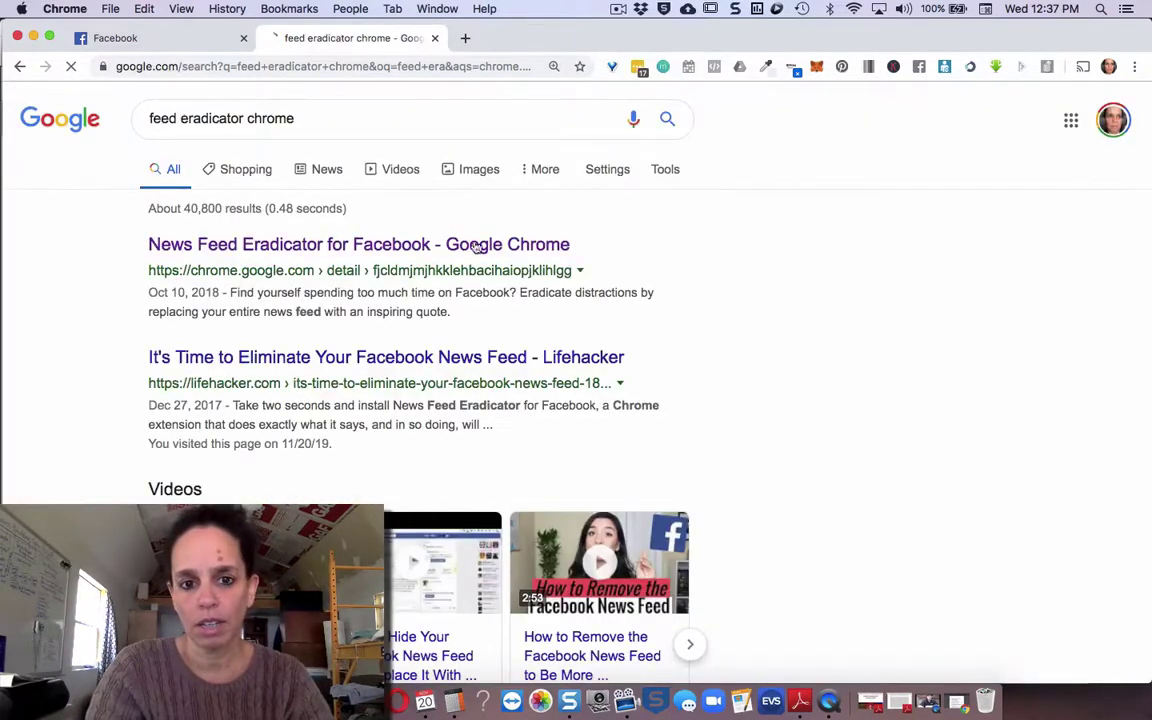
Open the News Feed Eradicator for Facebook store listing and its toolbar icon's context menu.
left_click(360, 246)
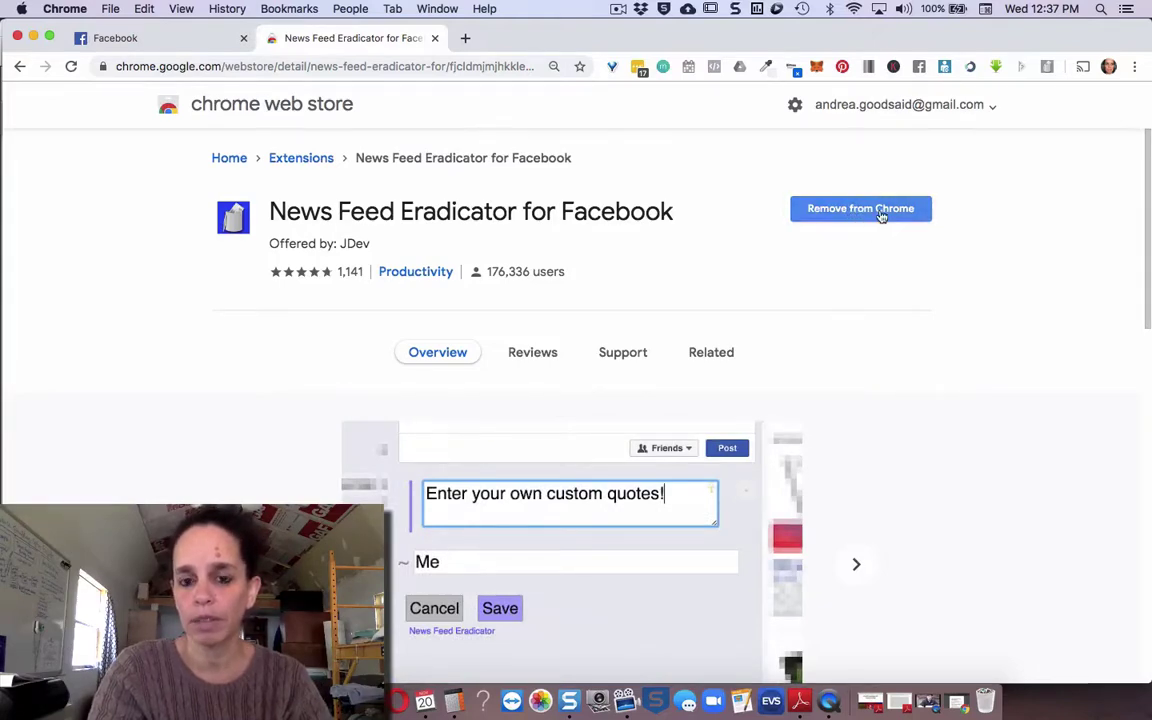
right_click(1047, 67)
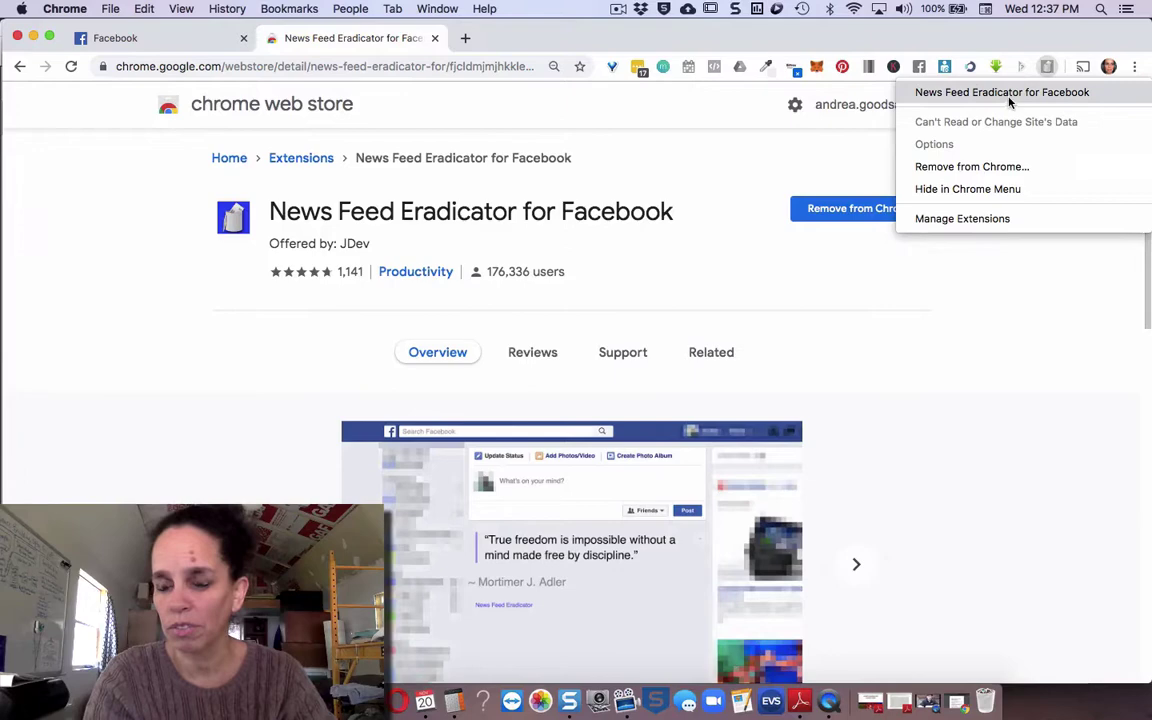
On the Facebook tab, reload from the News Feed Eradicator popup to show a quote.
left_click(913, 317)
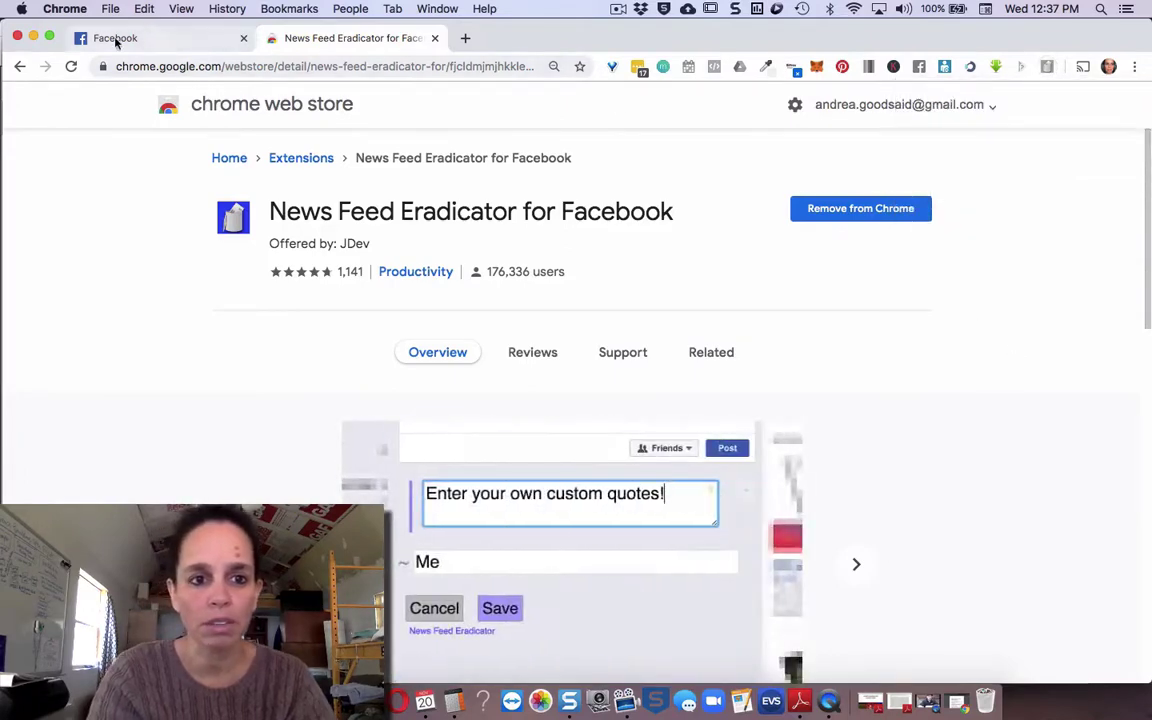
left_click(153, 39)
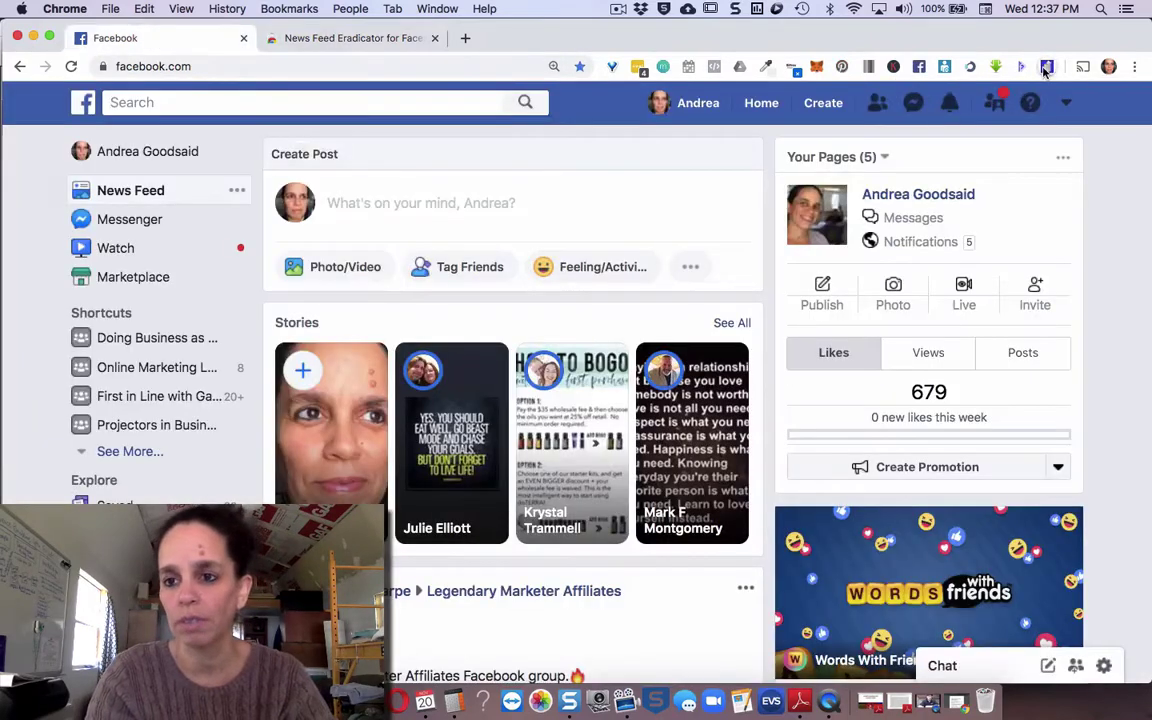
left_click(1047, 67)
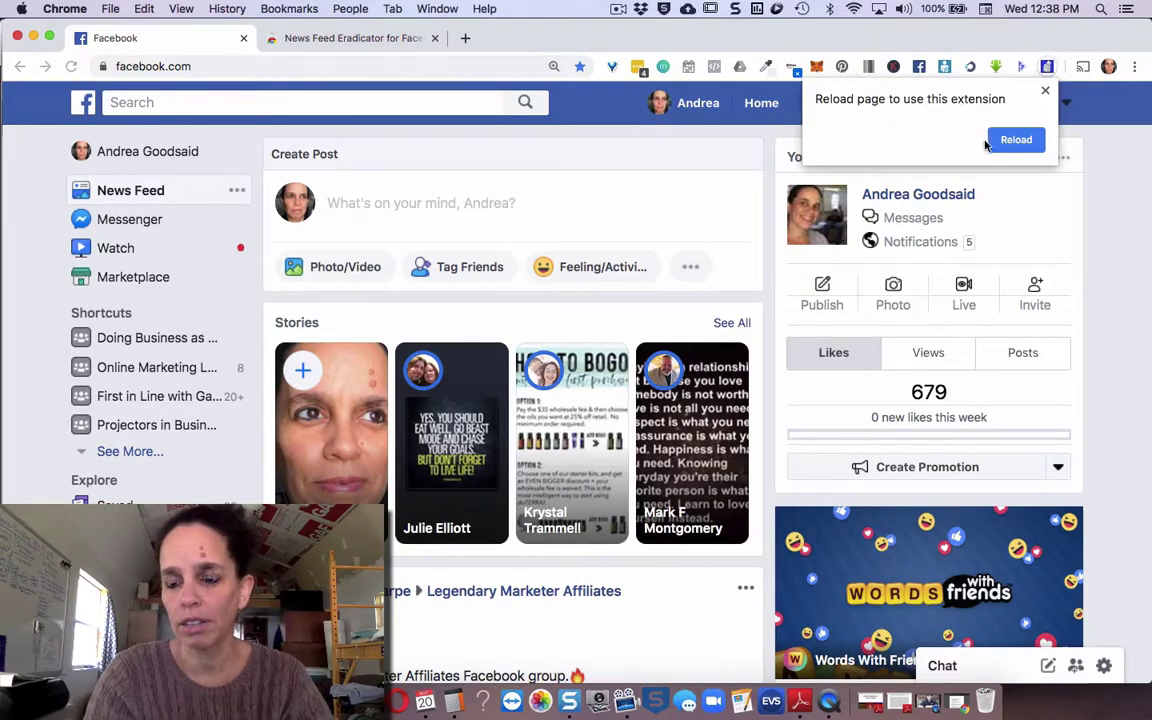
left_click(1016, 140)
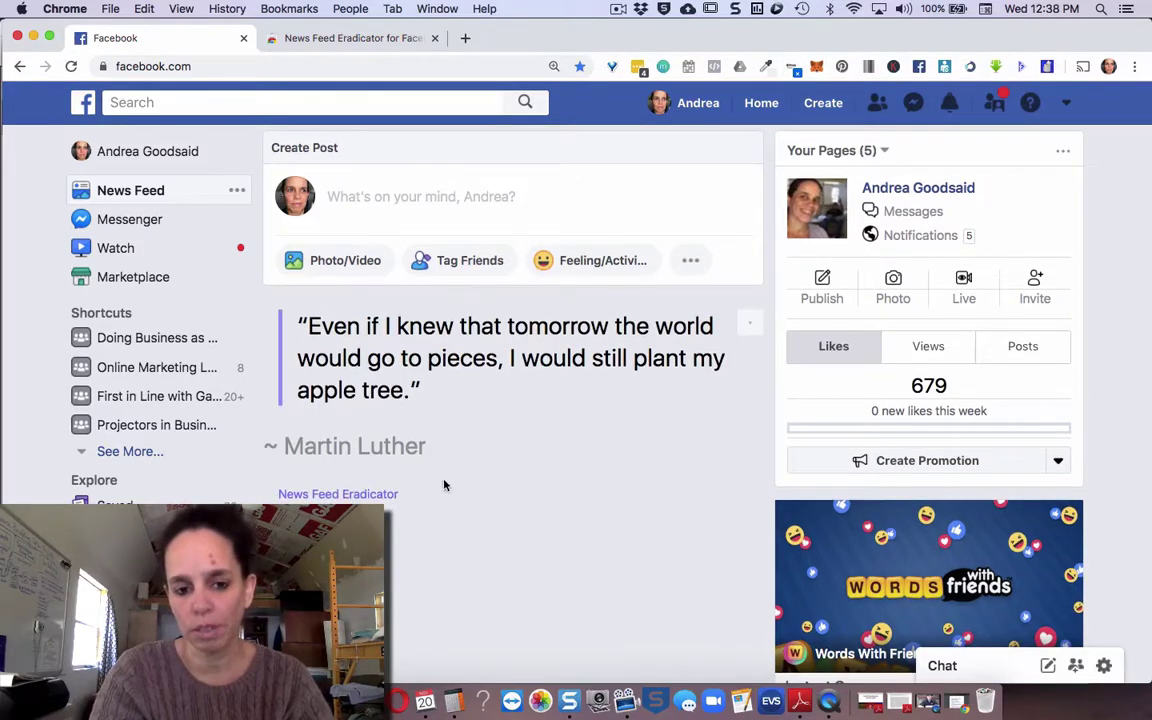
Open News Feed Eradicator settings and switch off Enable Built-in Quotes and Show Quotes.
left_click(382, 494)
scroll(503, 480, "down", 1)
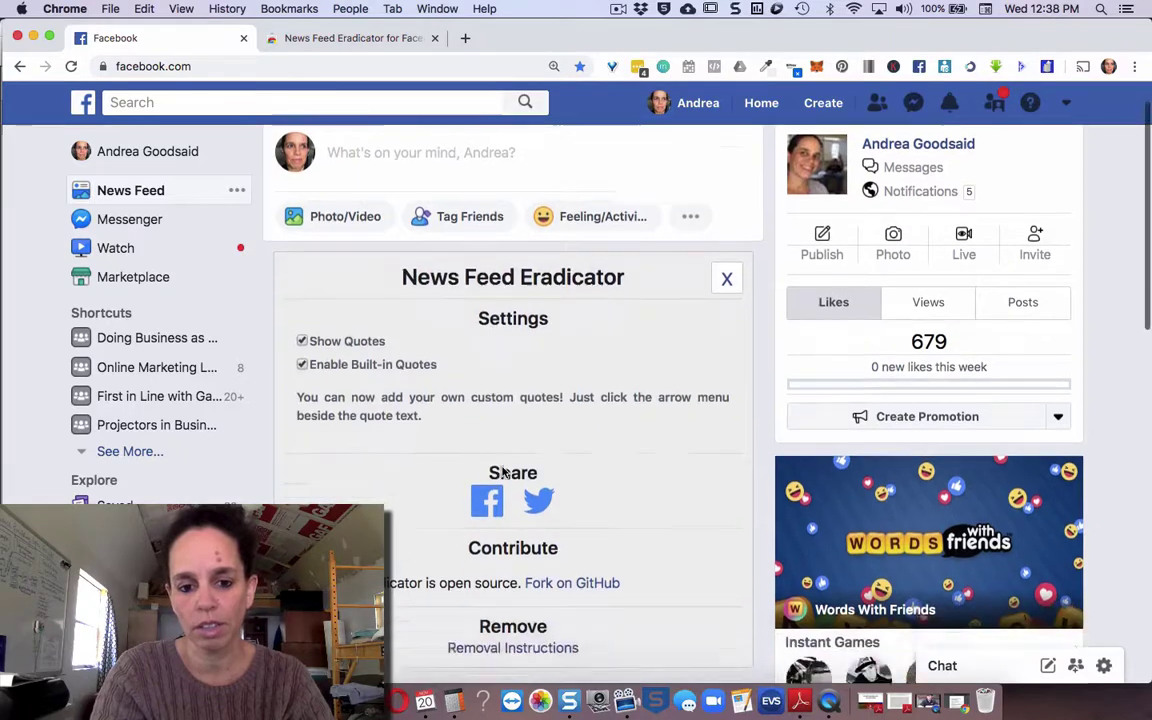
scroll(505, 472, "down", 3)
scroll(404, 368, "down", 1)
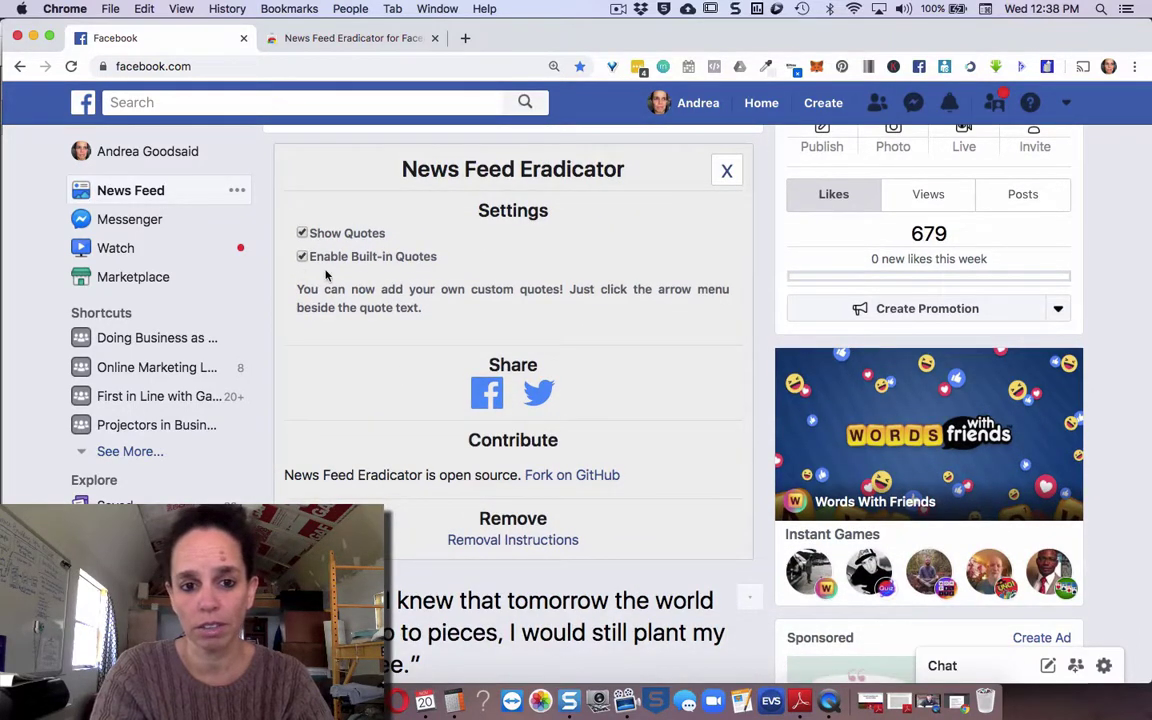
left_click(302, 257)
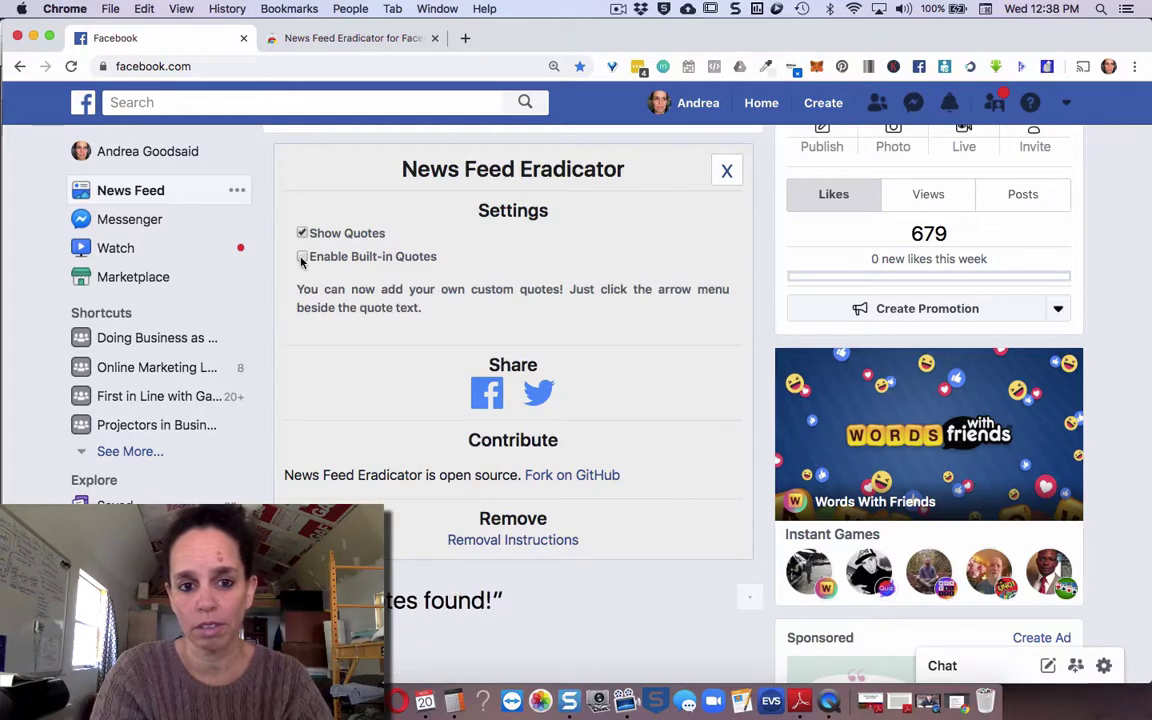
scroll(322, 320, "down", 2)
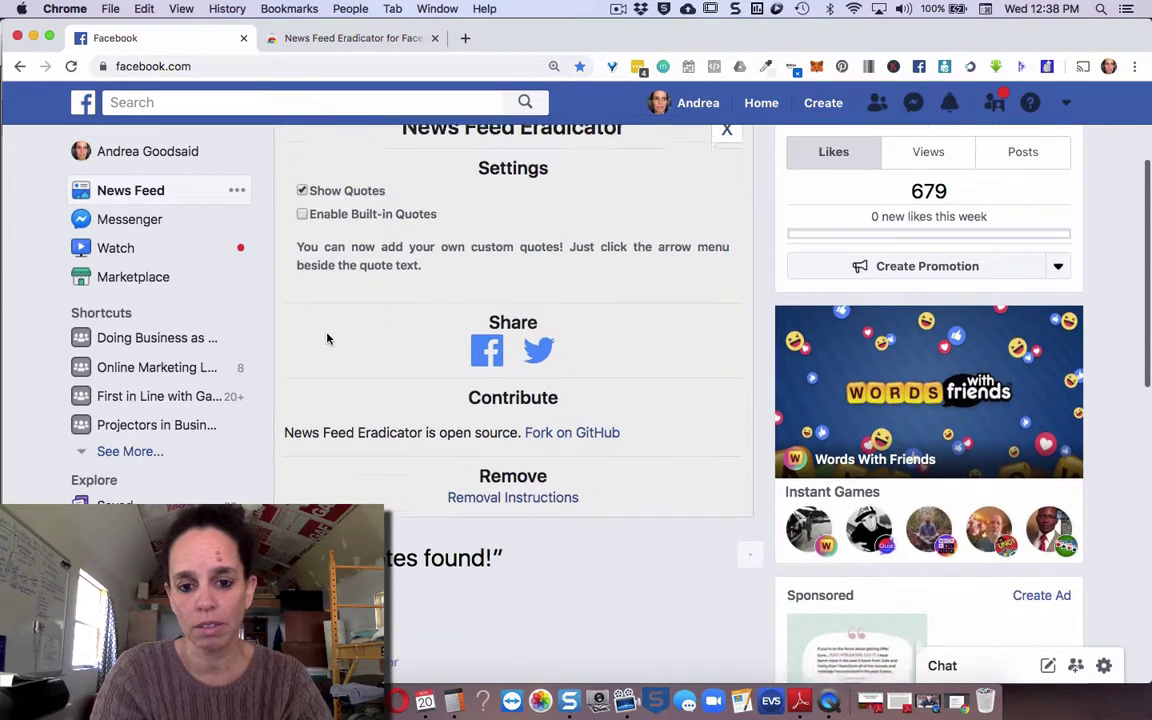
scroll(398, 440, "down", 1)
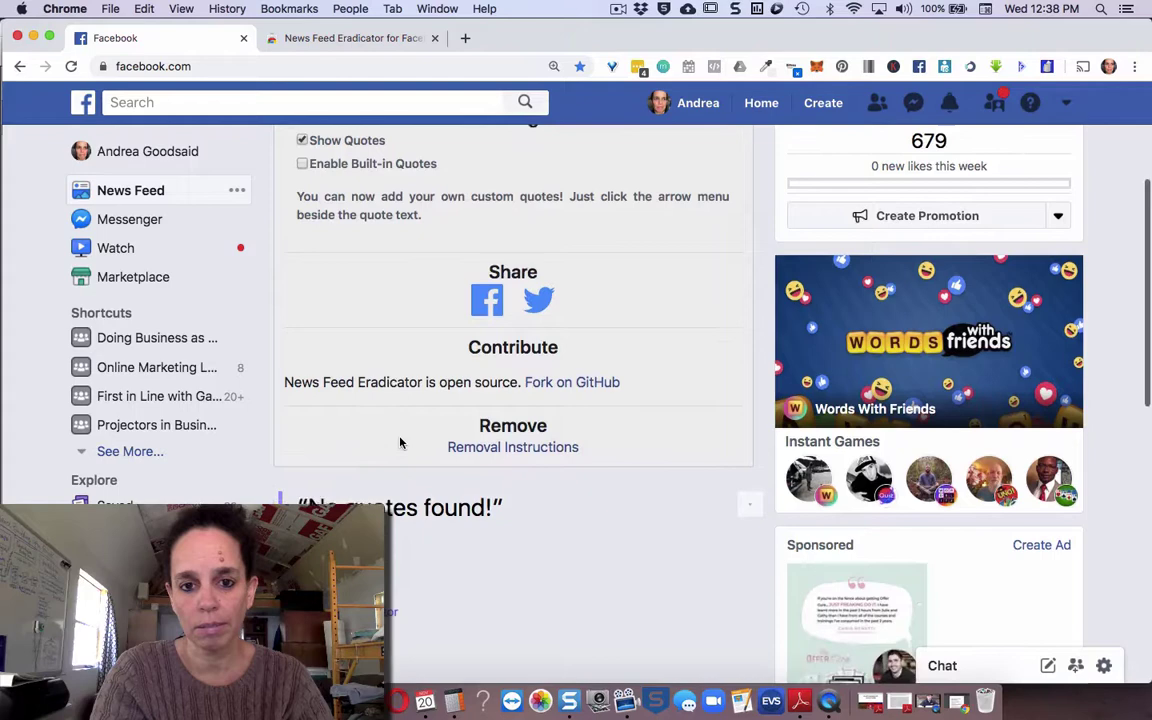
scroll(385, 415, "up", 3)
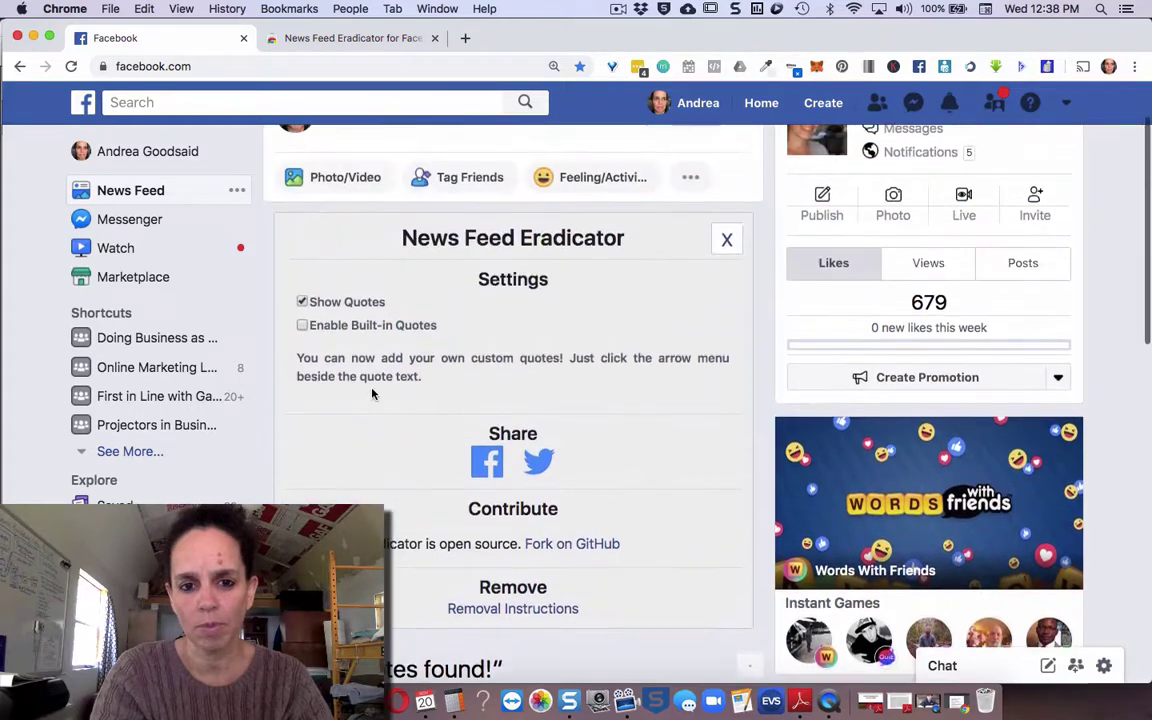
left_click(302, 303)
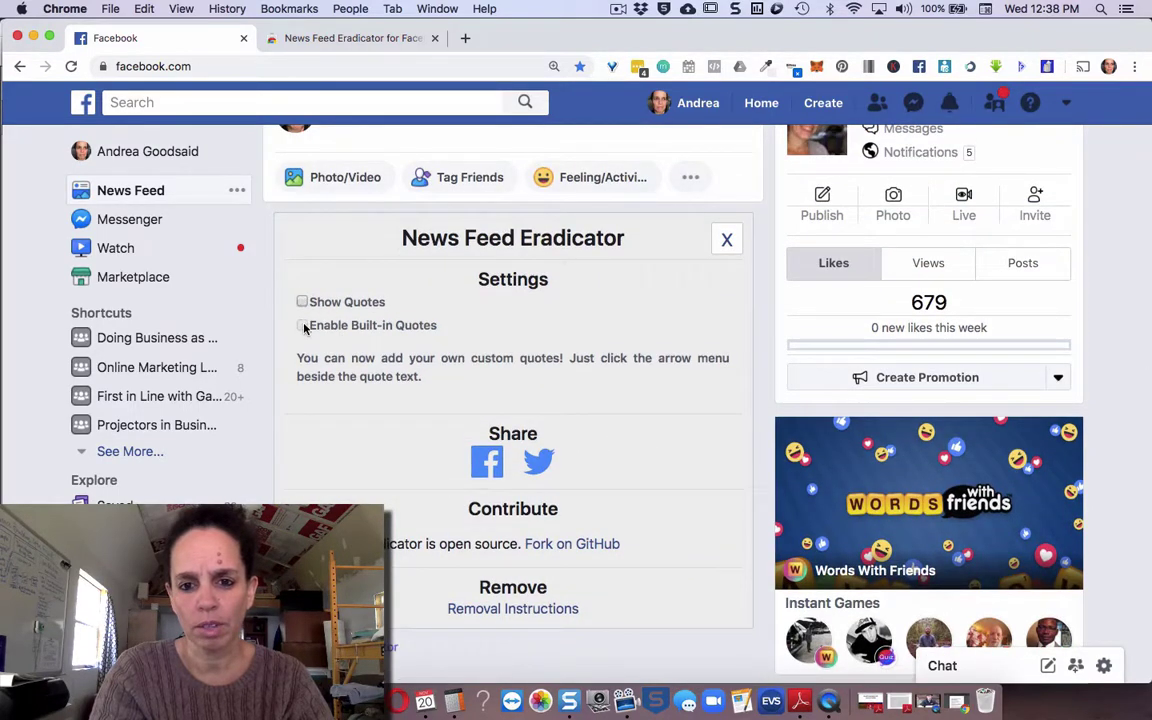
Re-enable Show Quotes and Built-in Quotes, close the settings, and reload Facebook.
left_click(302, 302)
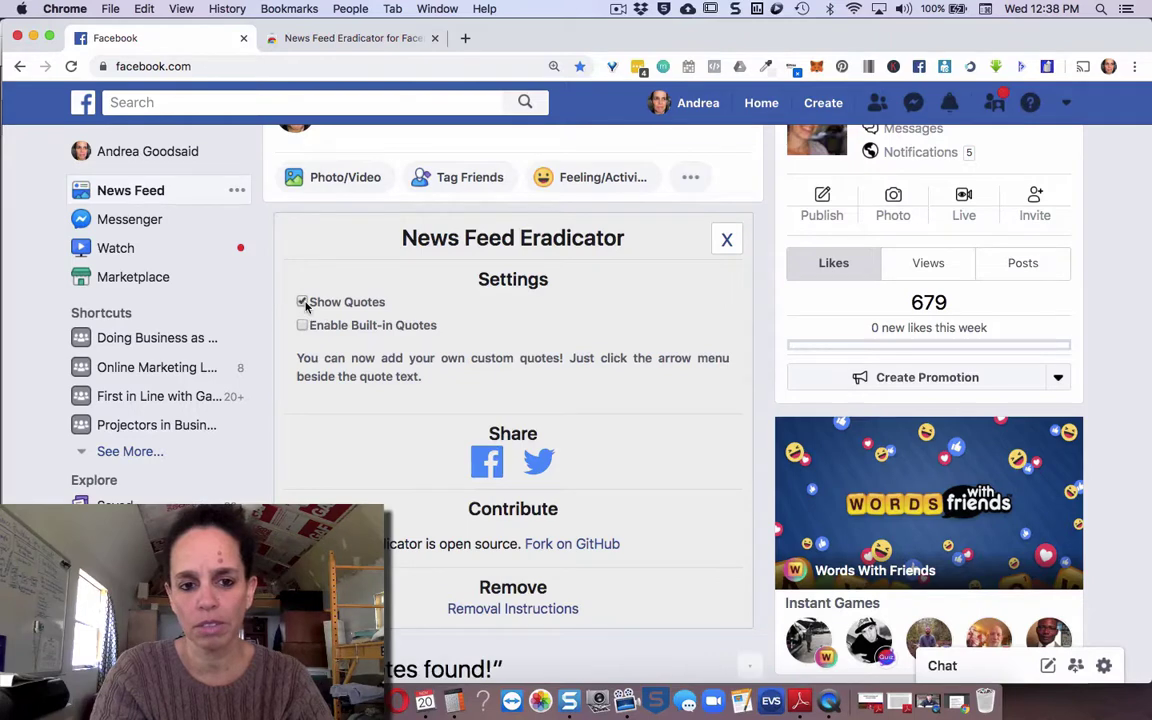
left_click(303, 326)
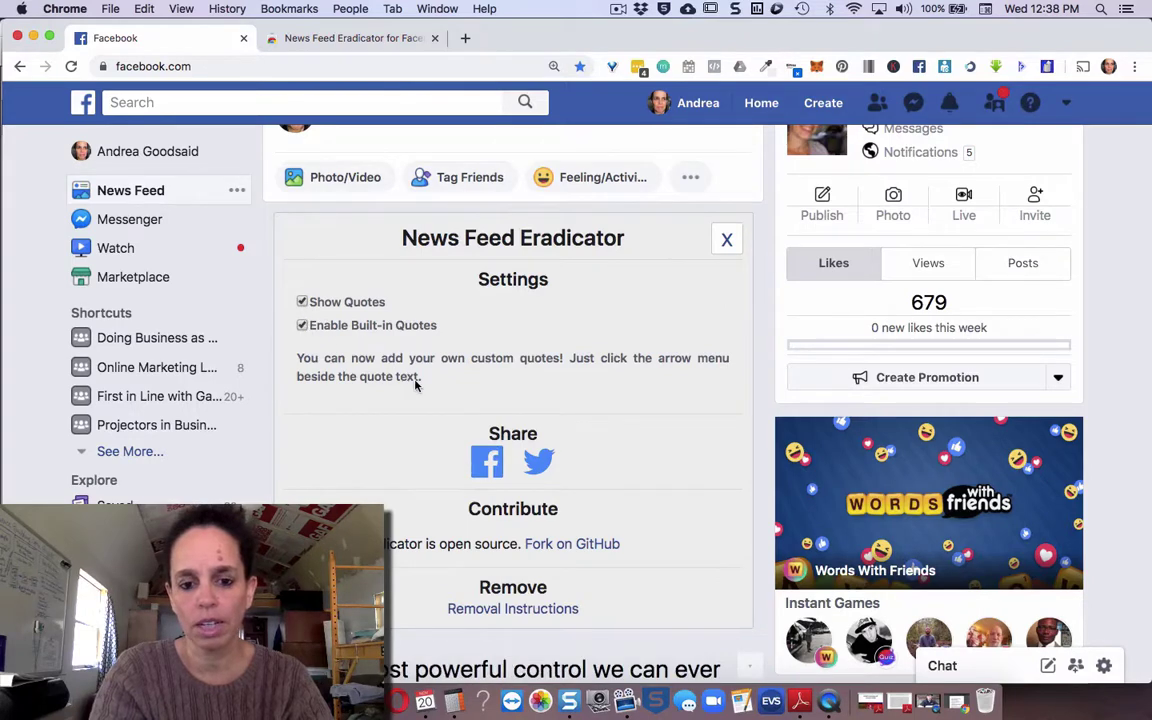
scroll(417, 381, "down", 3)
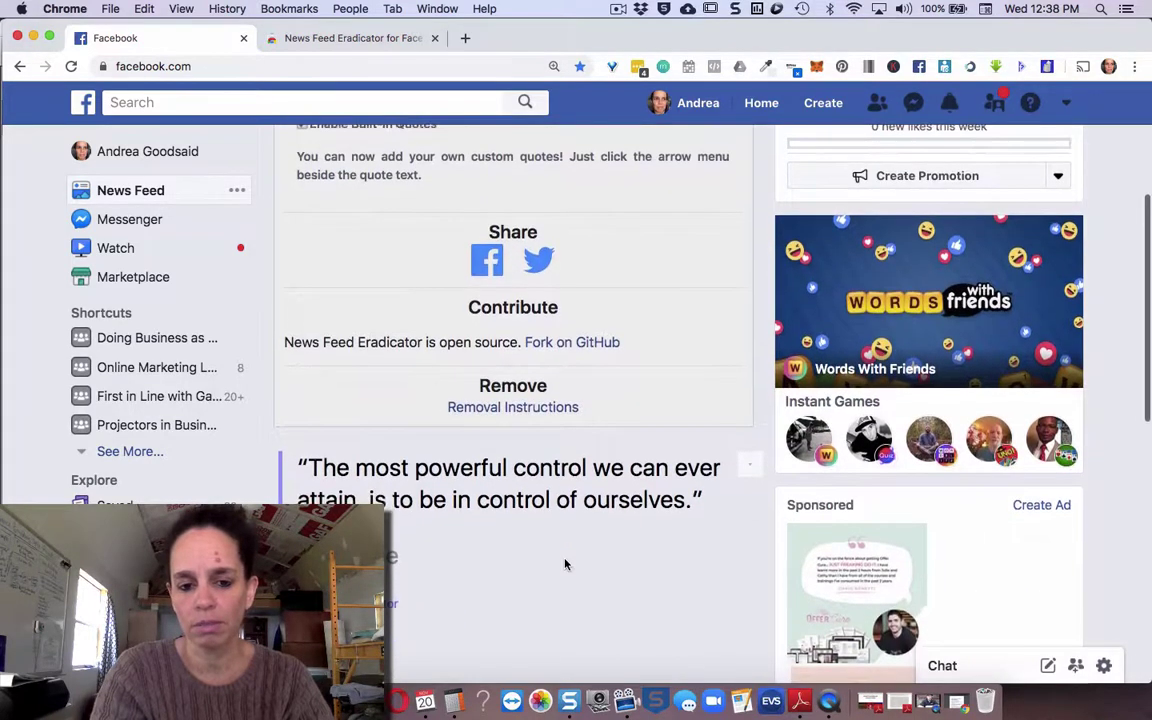
scroll(565, 566, "up", 4)
scroll(565, 566, "up", 2)
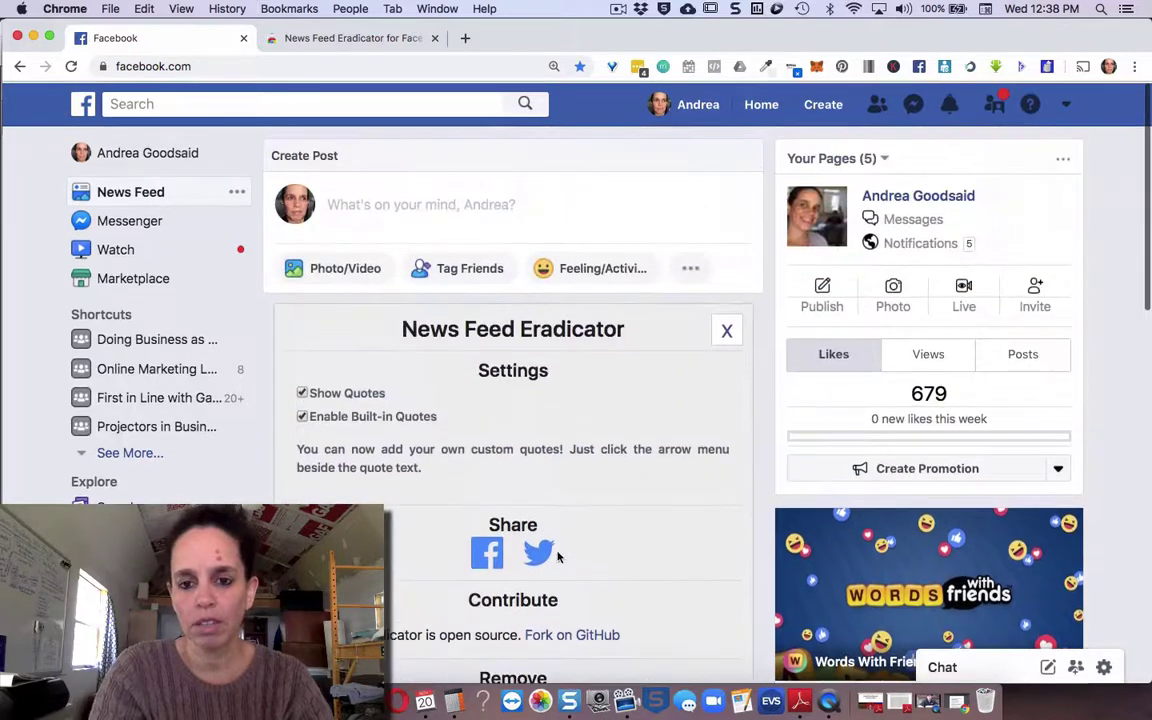
left_click(726, 329)
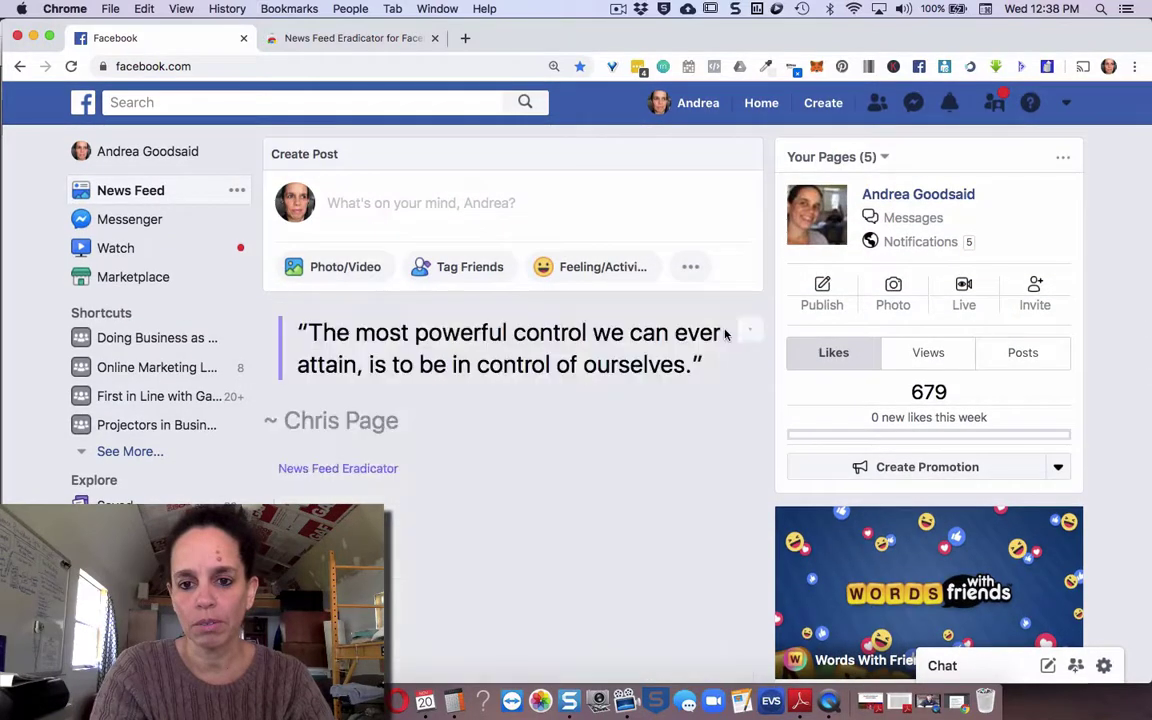
left_click(71, 67)
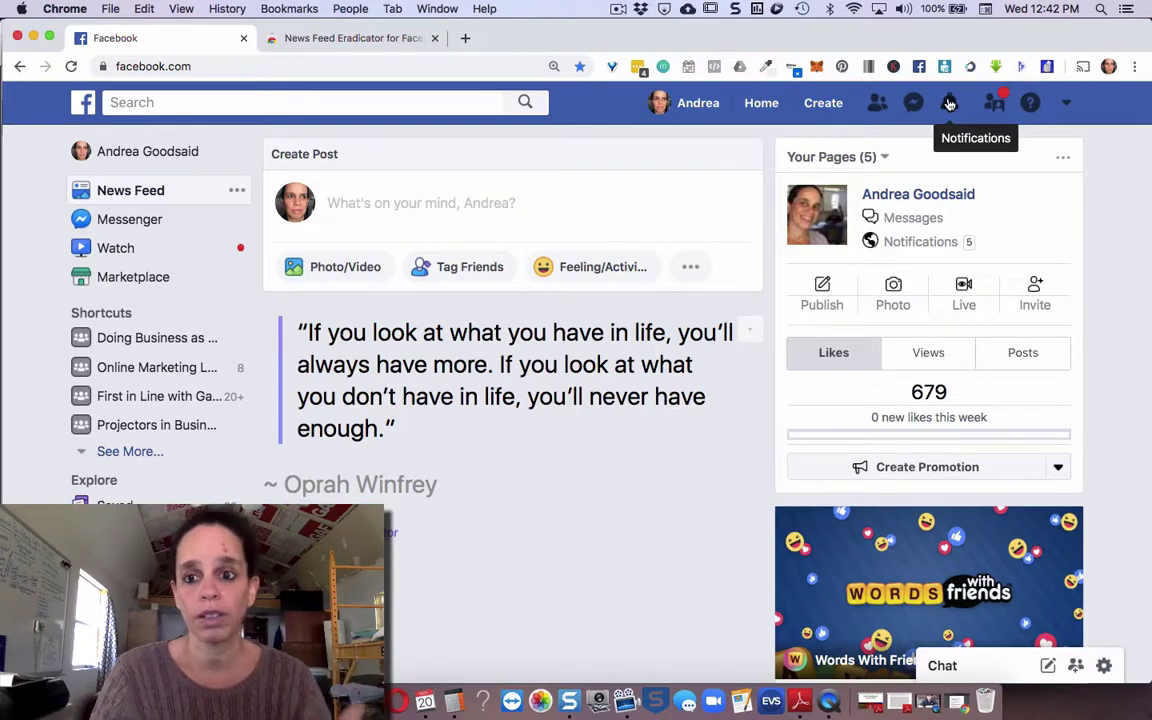
Turn off notifications for the mentioned post in the Human Design Projectors V.I.P. Lounge group.
left_click(949, 104)
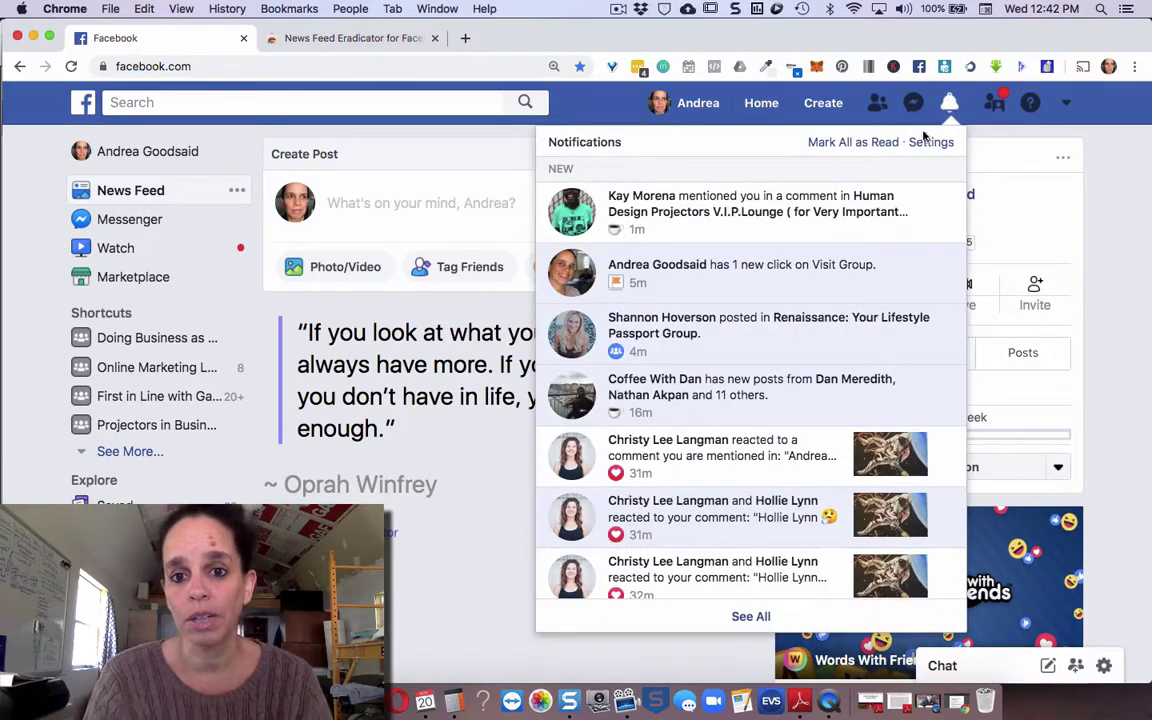
left_click(946, 205)
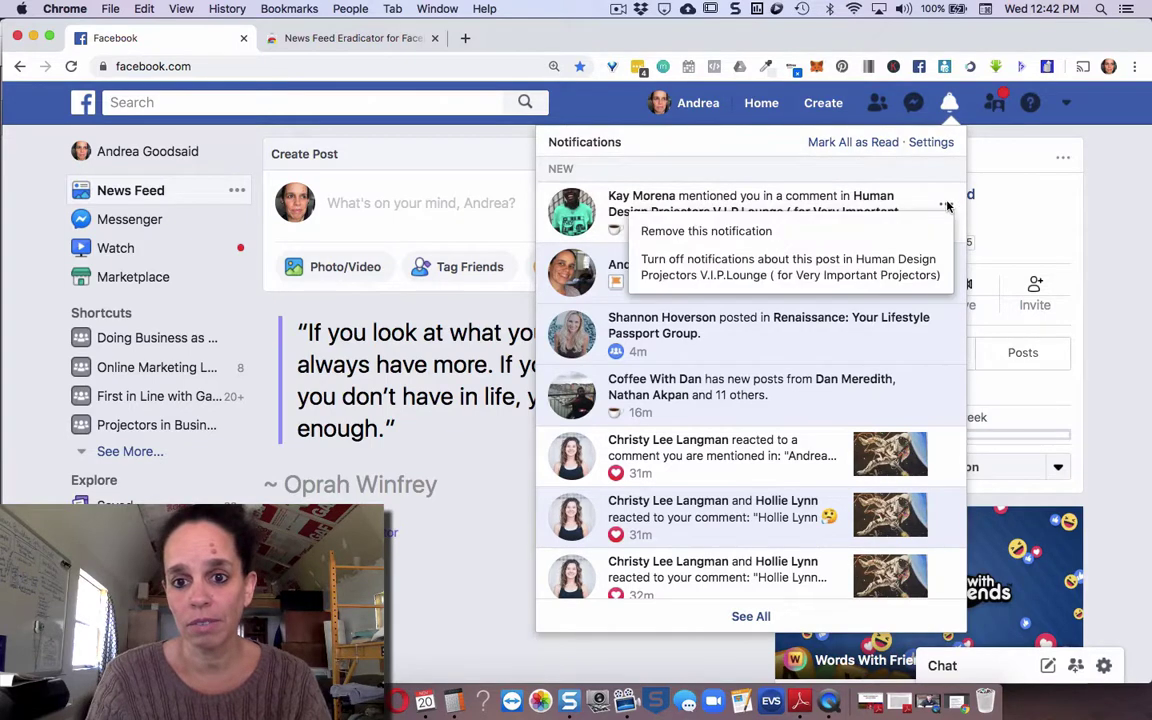
left_click(737, 263)
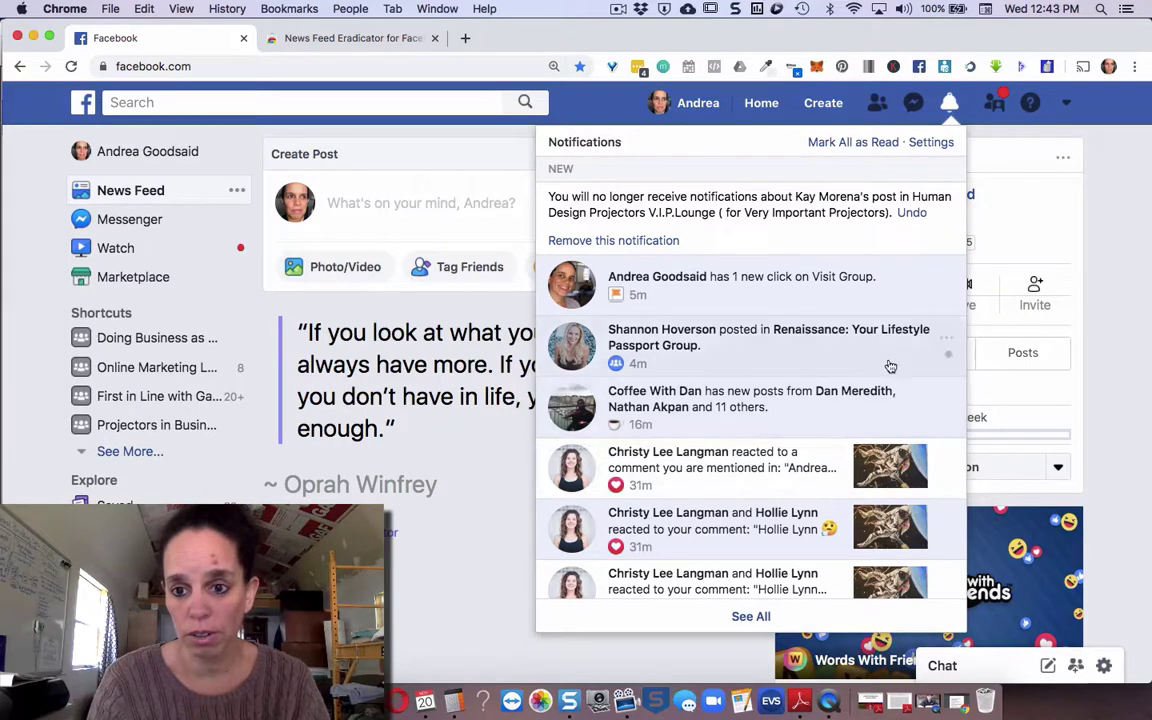
Show the options menu for the Renaissance: Your Lifestyle Passport Group notification.
left_click(942, 338)
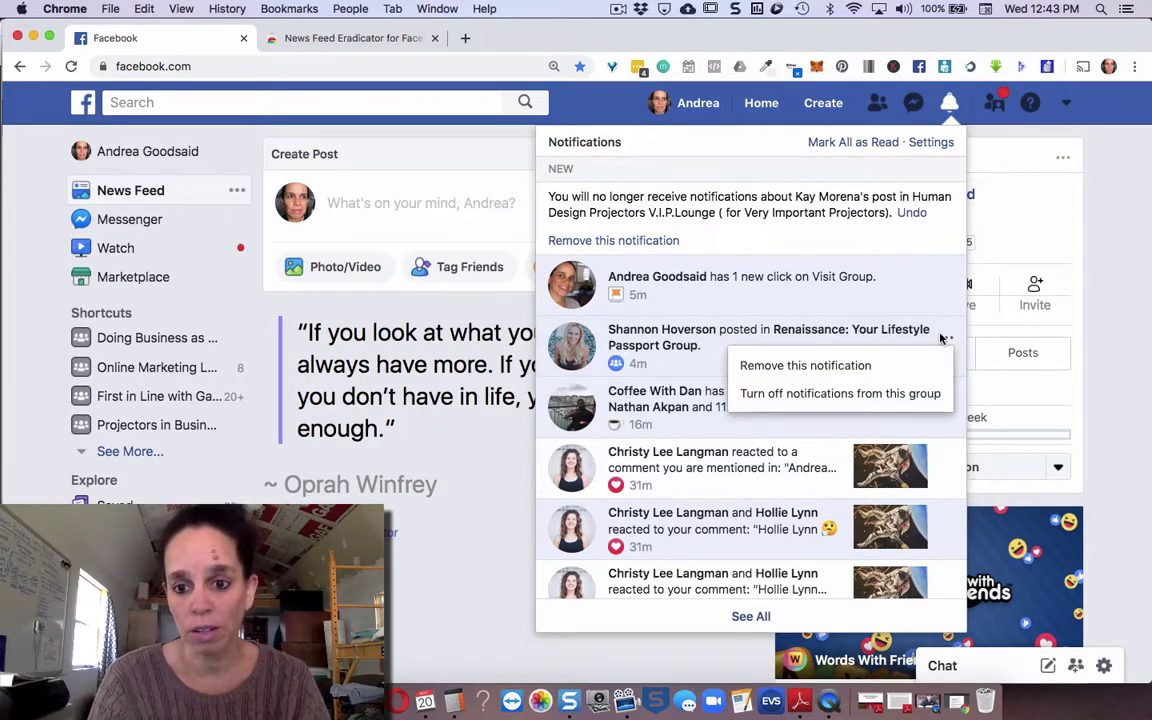